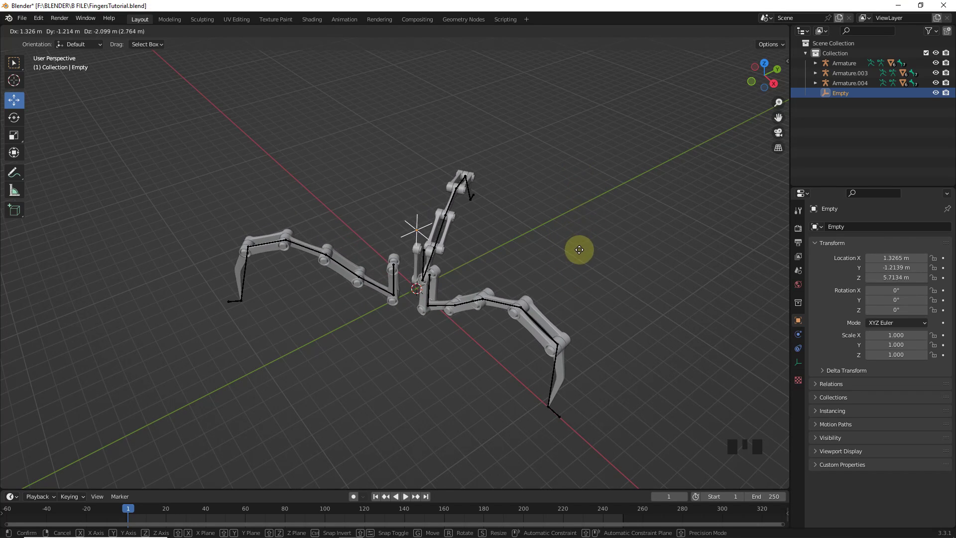
Cancel the empty's move and delete the empty together with the Armature.003 and Armature.004 legs, keeping only the leg along the X axis.
right_click(590, 229)
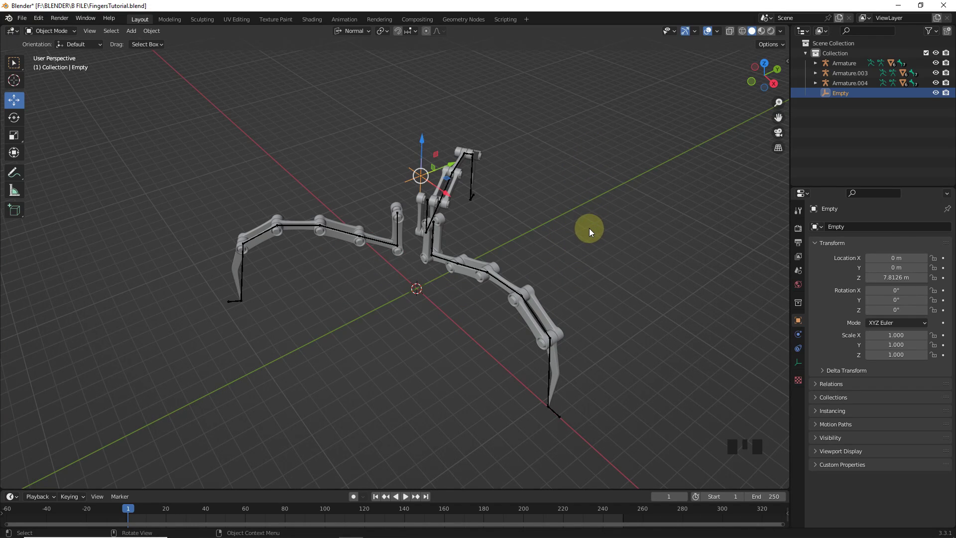
left_click(590, 228)
key("KP_7")
scroll(285, 154, "down", 2)
left_click_drag(228, 107, 407, 428)
key("Delete")
Remove the Child Of constraint from the remaining leg's base bone in Pose Mode and return to Object Mode.
middle_click_drag(495, 265, 406, 316)
left_click(406, 317)
left_click_drag(49, 31, 64, 67)
left_click(798, 391)
left_click(407, 303)
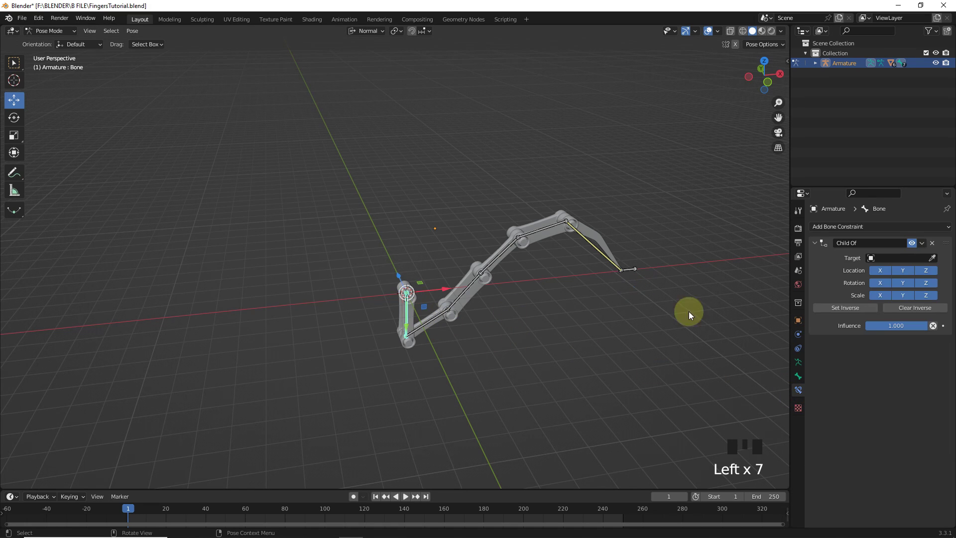
left_click(933, 243)
left_click(50, 31)
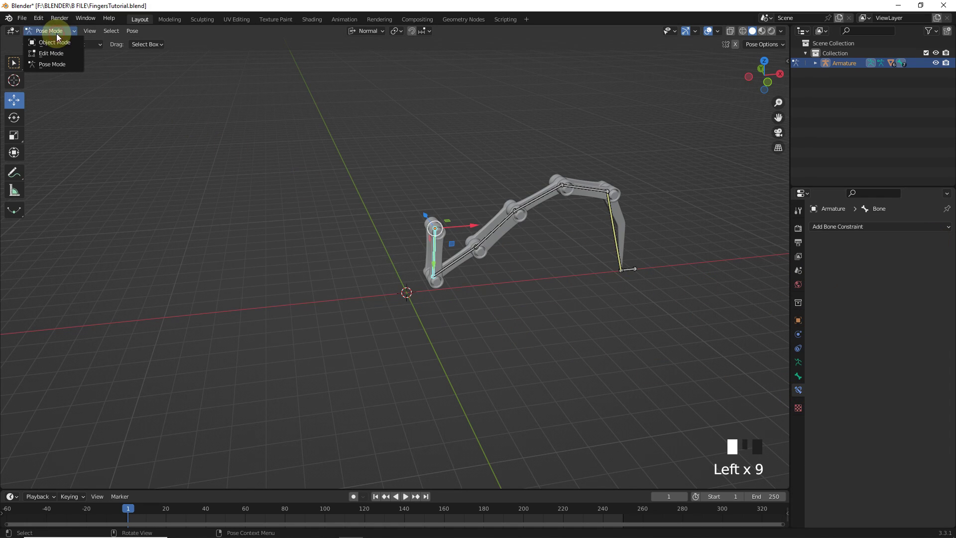
left_click(50, 43)
In top view, set the transform pivot point to 3D Cursor and snap the cursor to the world origin.
key("KP_7")
left_click_drag(393, 201, 727, 298)
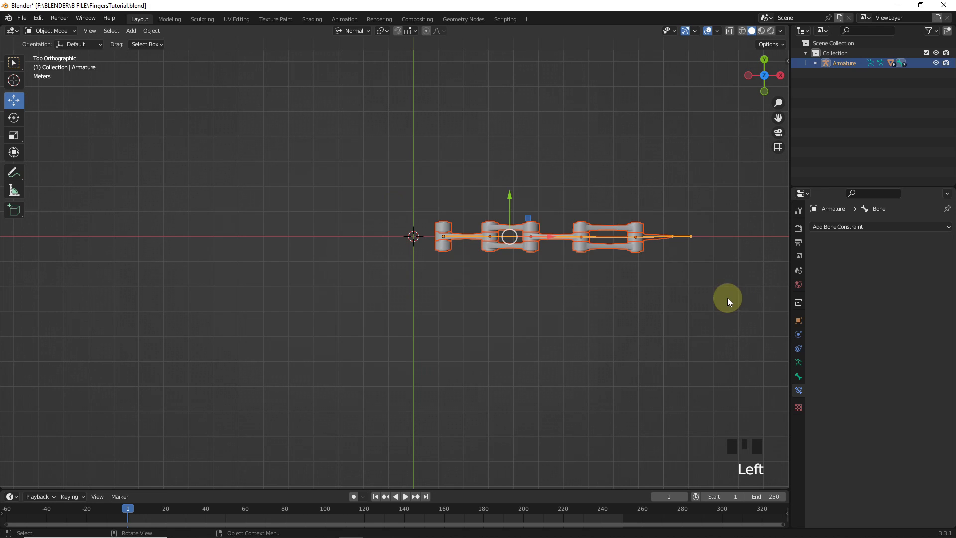
middle_click_drag(554, 288, 379, 266, "shift")
left_click(396, 260)
key("a")
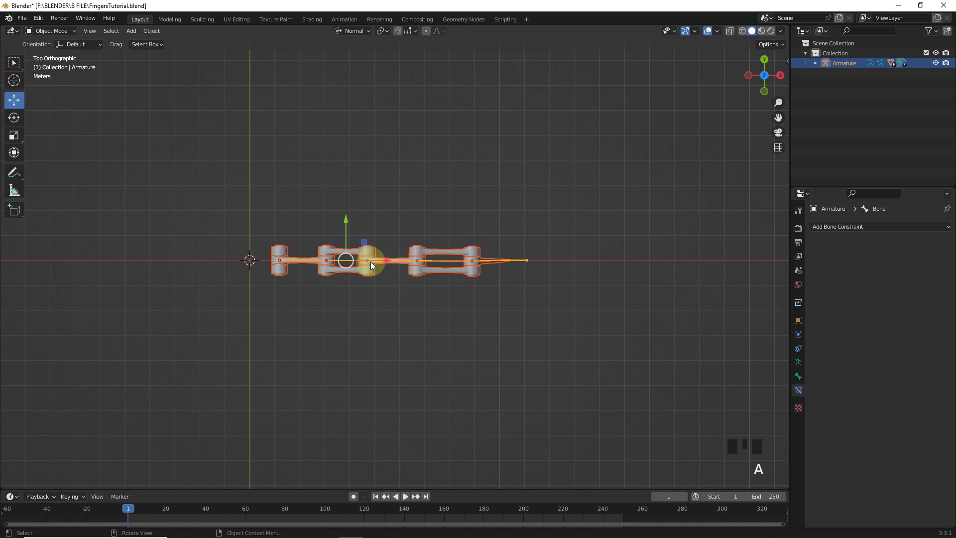
left_click_drag(378, 261, 401, 263)
left_click(401, 264)
left_click(390, 349)
middle_click_drag(390, 337, 472, 343, "shift")
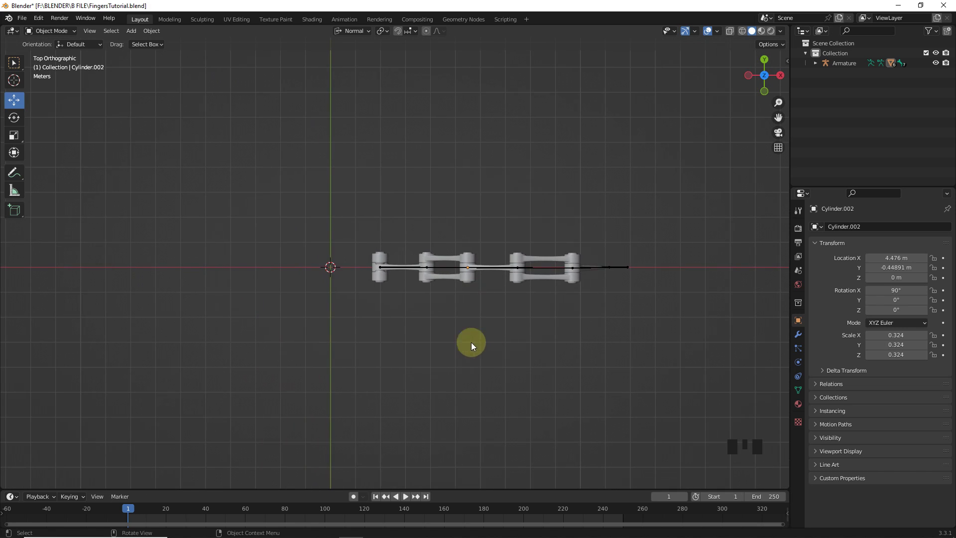
left_click(385, 31)
left_click(393, 52)
key("shift+s")
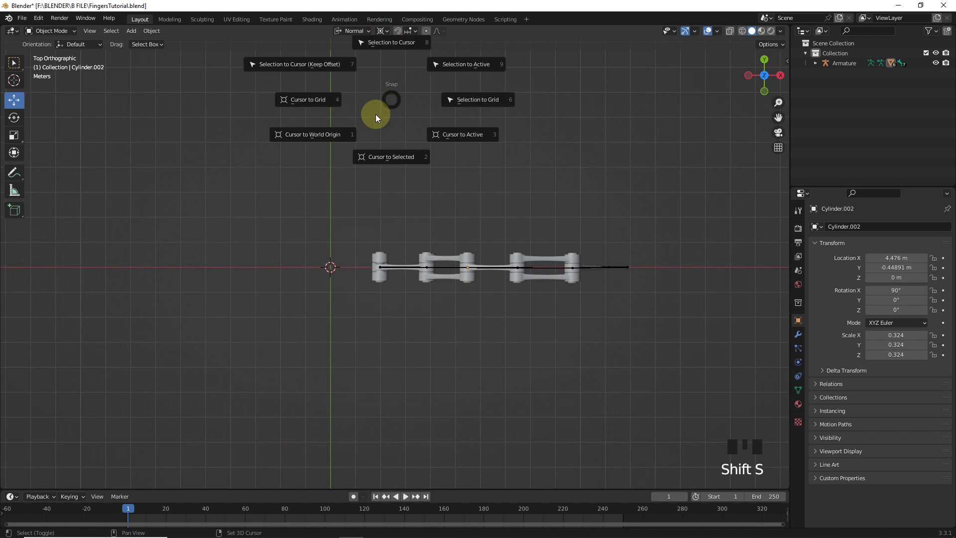
left_click(322, 136)
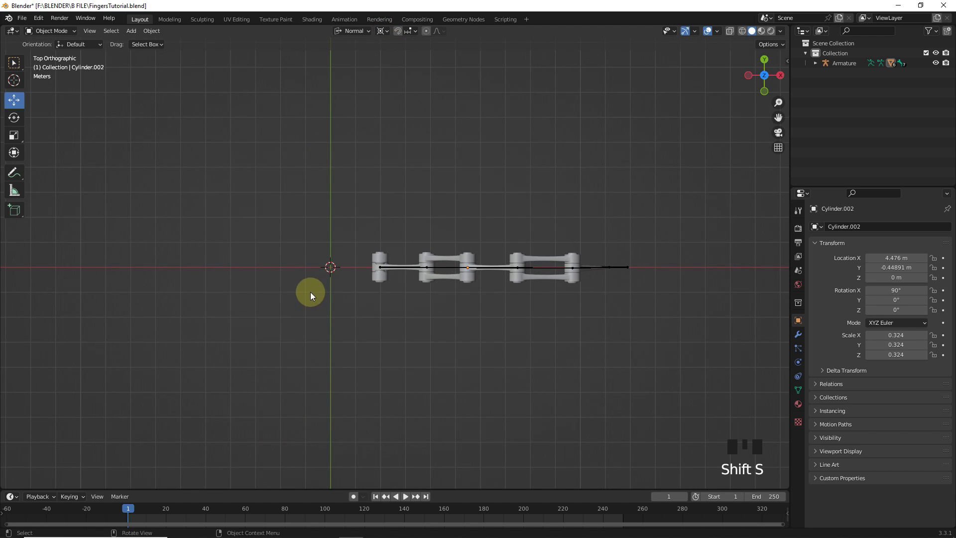
Duplicate the whole leg and rotate the copy 45° around the 3D cursor in Global orientation.
key("a")
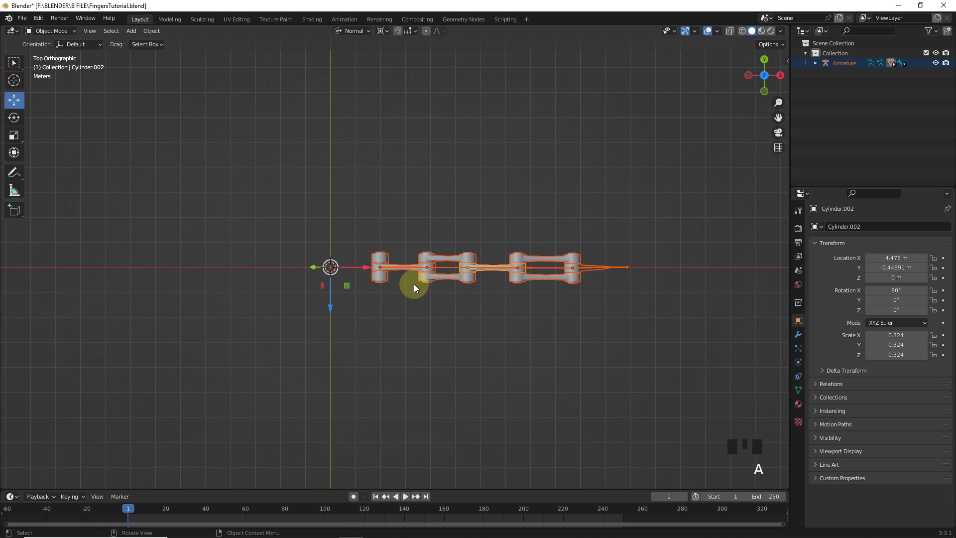
key("comma")
left_click(400, 284)
key("shift+d")
key("r")
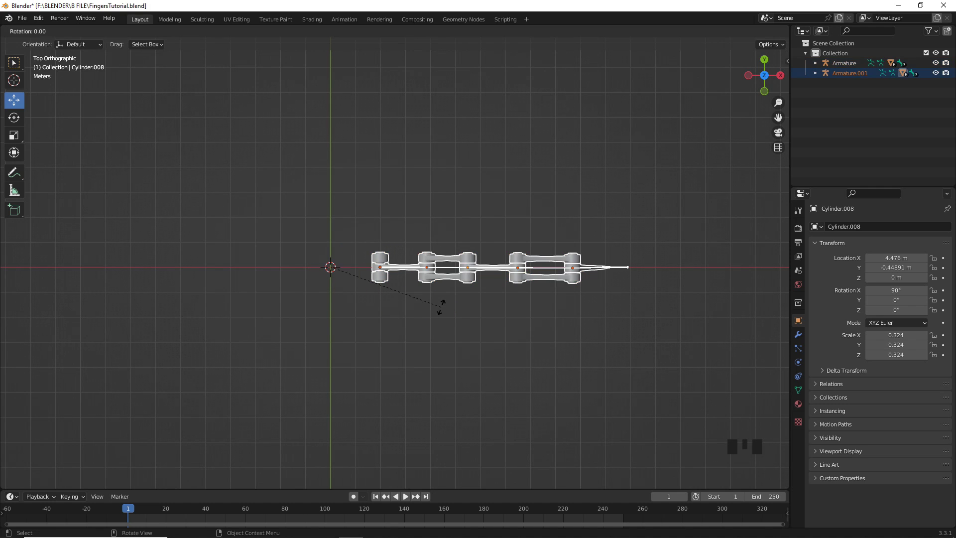
type("45")
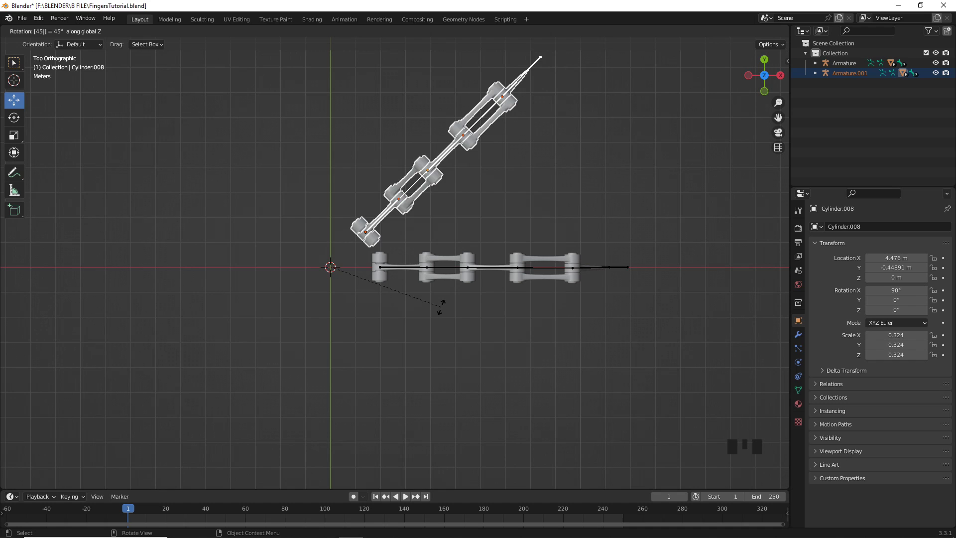
left_click(441, 307)
Repeat the 45° duplicate and rotation six more times to form a full circle of eight legs.
key("shift+r")
key("shift+r")
key("shift+r")
key("shift+r")
key("shift+r")
key("shift+r")
scroll(441, 306, "down", 4)
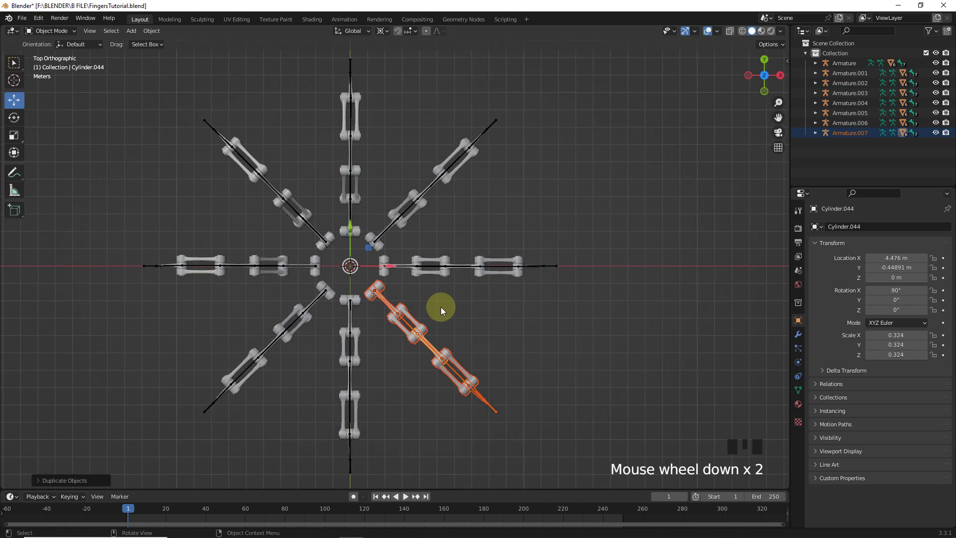
middle_click_drag(479, 306, 521, 307, "shift")
left_click(615, 329)
middle_click_drag(616, 329, 535, 254)
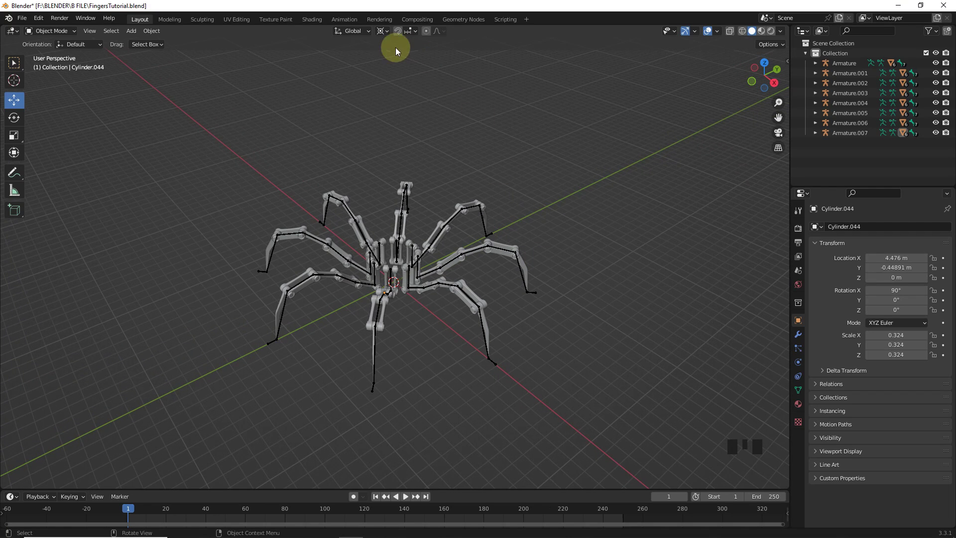
Set the pivot point back to Median Point and add a Plain Axes empty at the world origin.
left_click(382, 31)
left_click(401, 75)
left_click(380, 278)
key("shift+a")
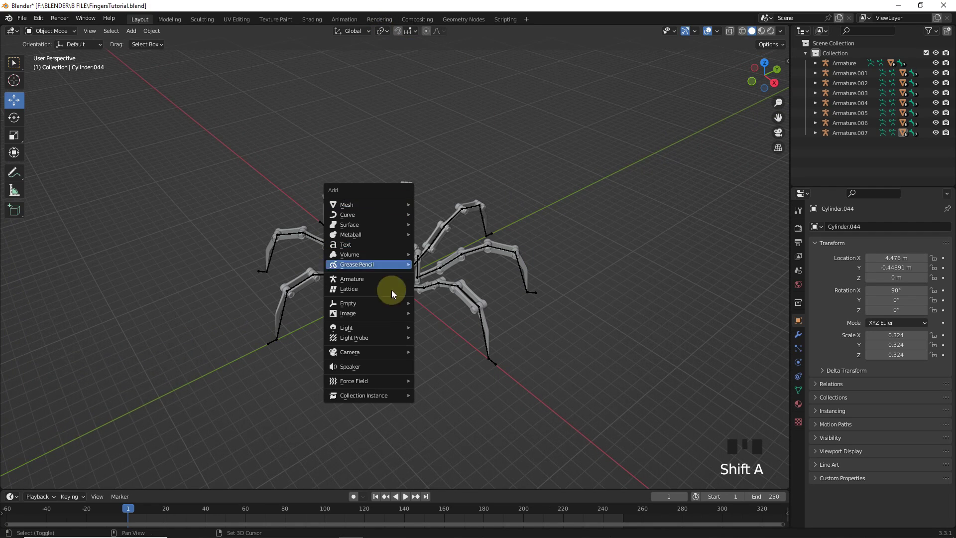
mouse_move(388, 306)
left_click(435, 304)
Raise the empty above the legs to a Z location of about 9.04 m and scale it to about 1.93.
left_click(391, 248)
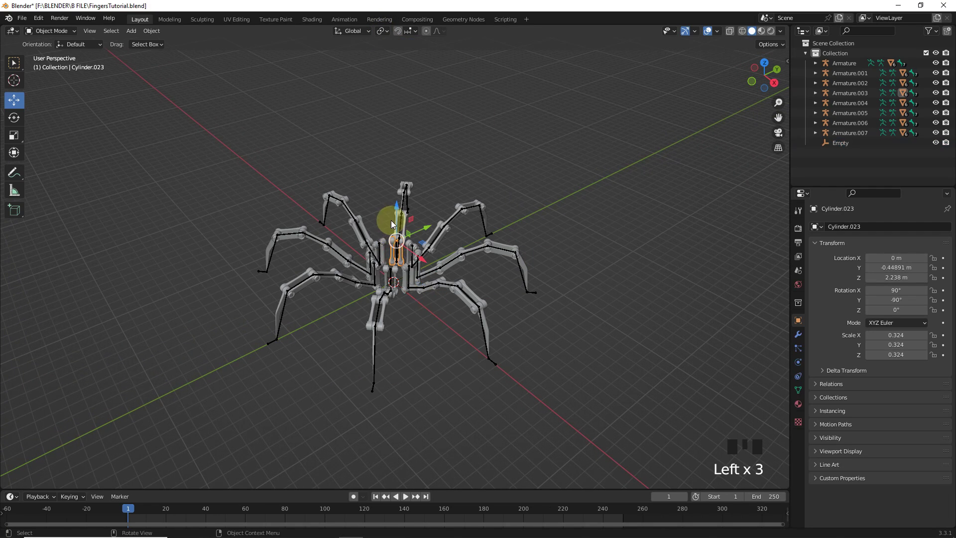
key("ctrl+z")
left_click_drag(391, 240, 397, 170)
key("KP_1")
key("s")
left_click(434, 155)
middle_click_drag(393, 145, 583, 234)
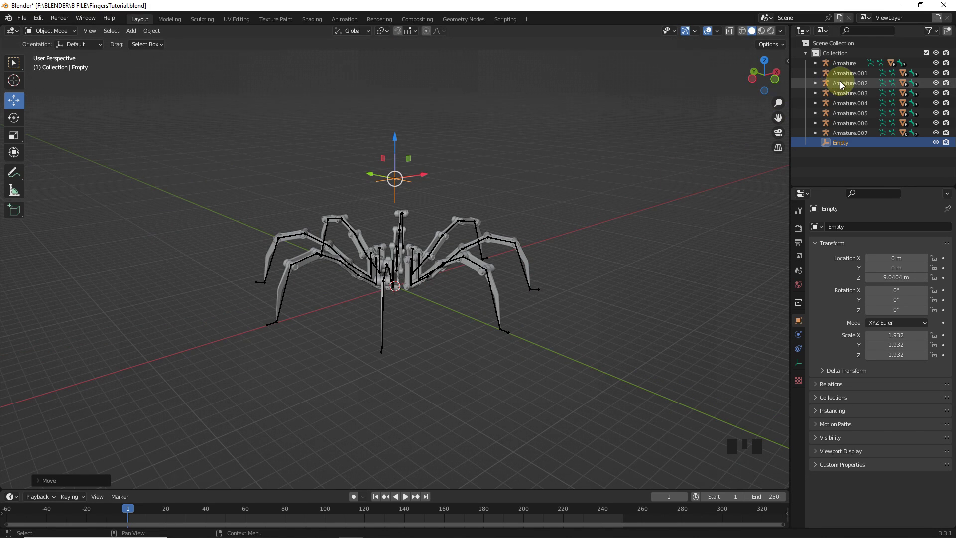
Select all eight leg armatures and switch them to Pose Mode.
left_click(844, 63)
left_click(847, 133, "shift")
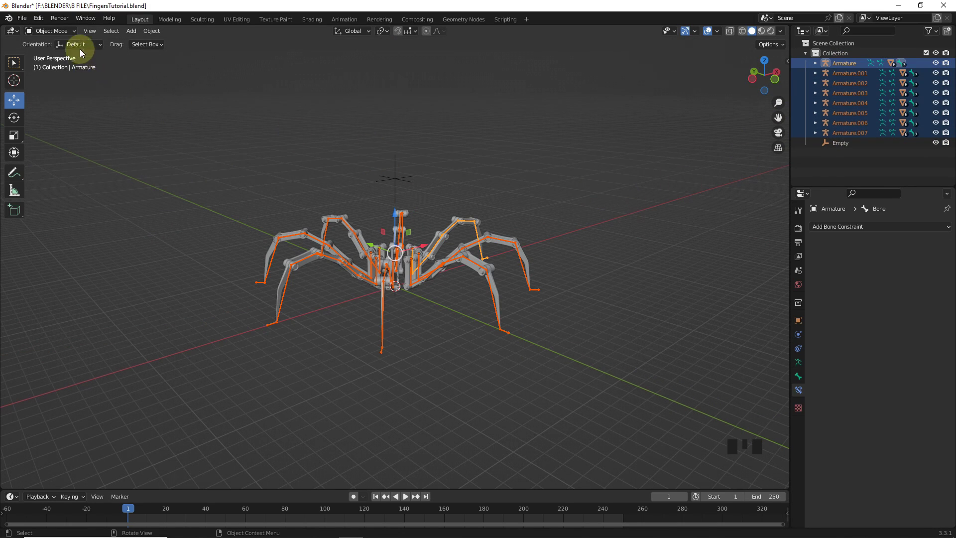
left_click(66, 32)
left_click(51, 64)
scroll(448, 252, "up", 6)
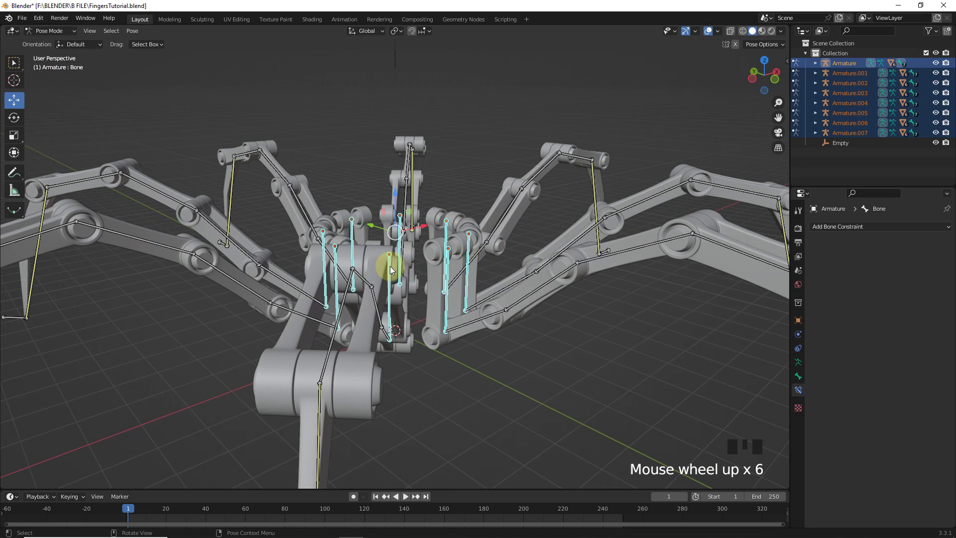
Add a Child Of constraint to the base bones of Armature.005 and Armature.006.
left_click(391, 269)
left_click(897, 231)
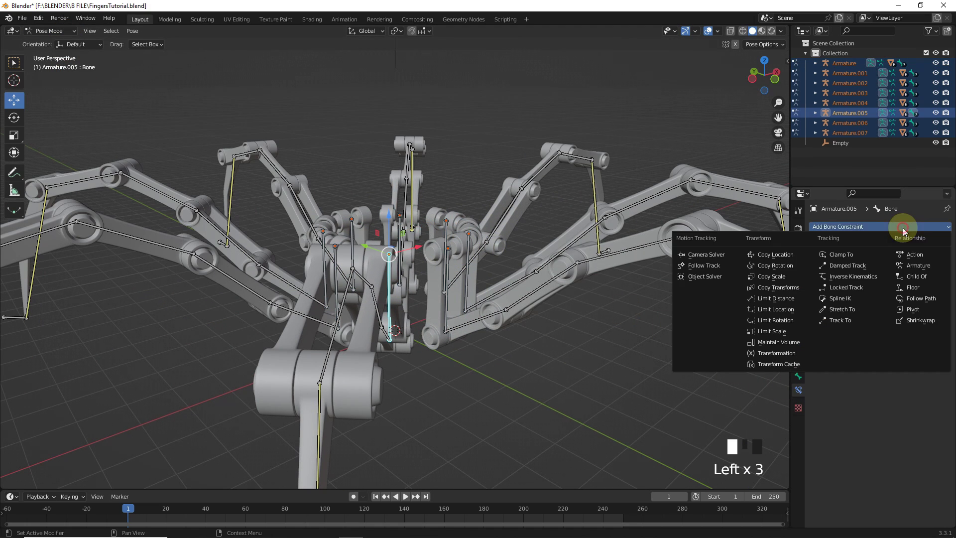
left_click(916, 279)
left_click(449, 262)
left_click(873, 228)
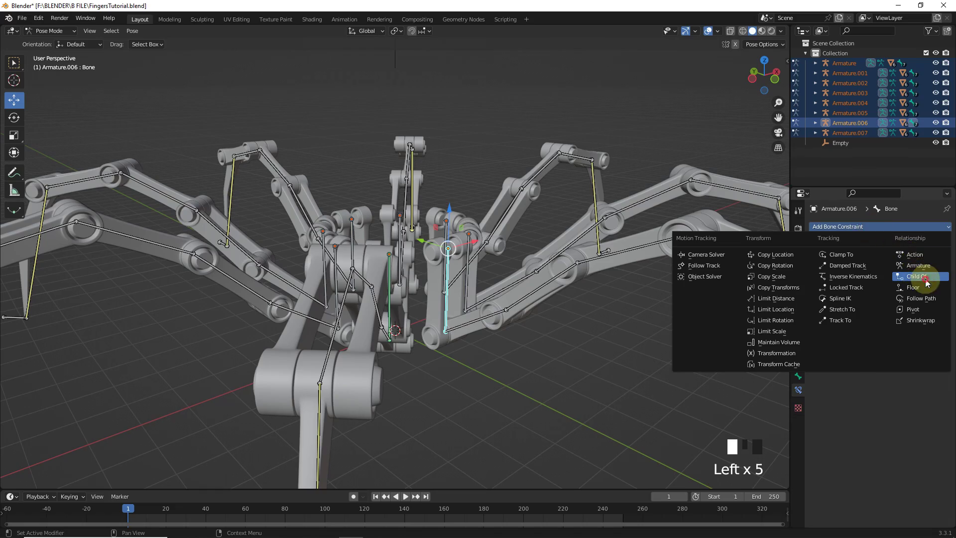
left_click(926, 279)
Add a Child Of constraint to the base bones of Armature.007 and Armature.
middle_click_drag(528, 239, 487, 241)
left_click(464, 254)
left_click(892, 227)
left_click(926, 277)
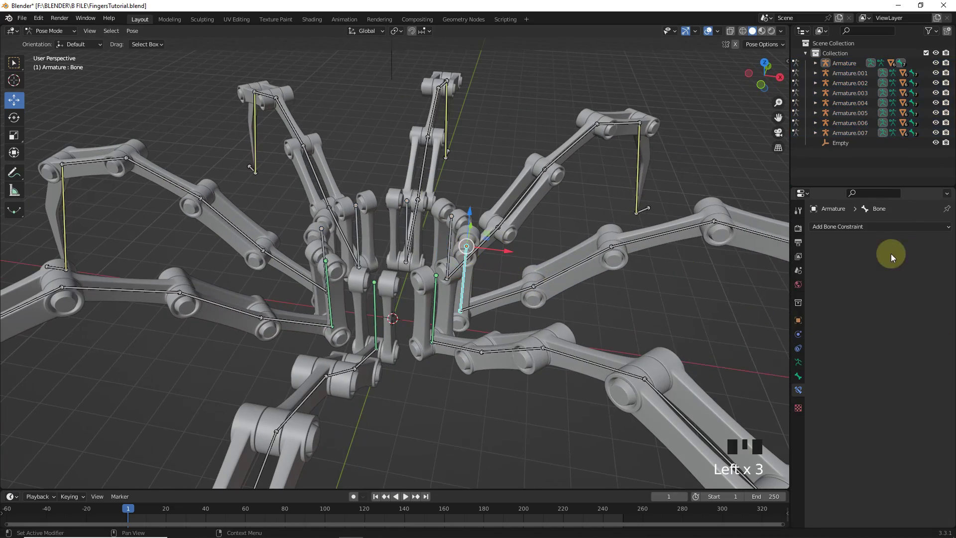
left_click(882, 226)
left_click(916, 276)
Add a Child Of constraint to the base bones of Armature.001 and Armature.002.
middle_click_drag(523, 234, 457, 239)
left_click(464, 249)
left_click(882, 226)
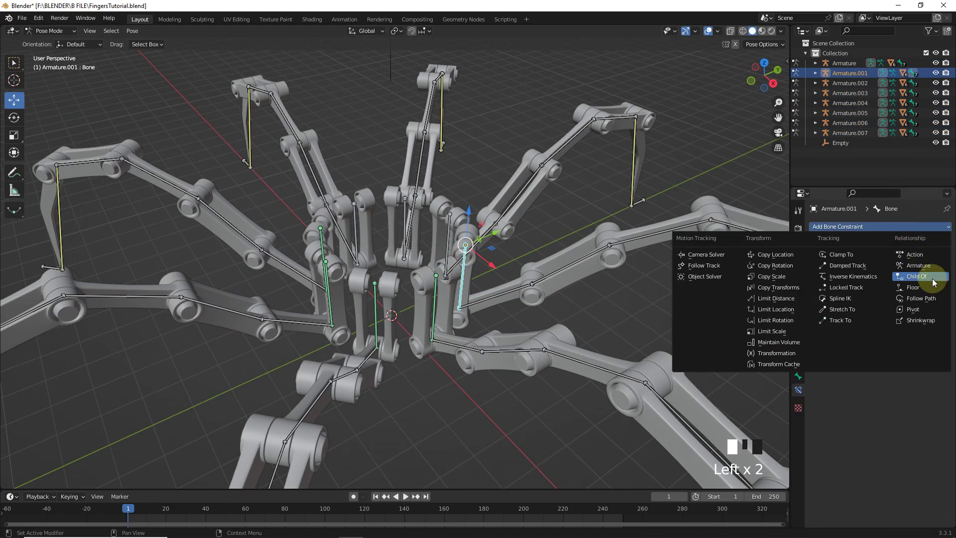
left_click(933, 280)
middle_click_drag(552, 276, 497, 277)
left_click(465, 254)
left_click(911, 227)
left_click(918, 276)
Add a Child Of constraint to the base bones of Armature.003 and Armature.004.
middle_click_drag(450, 237, 399, 238)
left_click(467, 254)
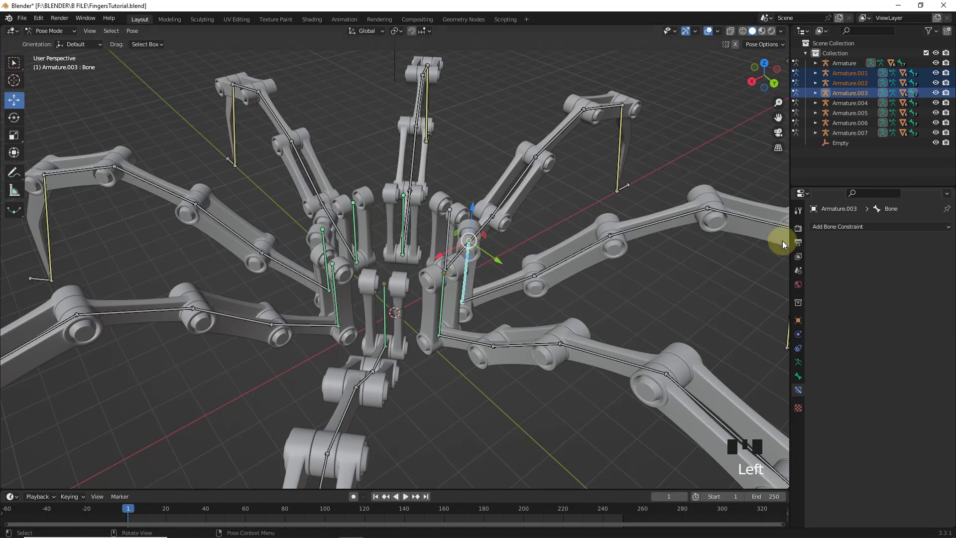
left_click(882, 226)
left_click(916, 276)
middle_click_drag(634, 215, 563, 221)
left_click(469, 269)
left_click(882, 227)
left_click(880, 275)
Set the empty as the Child Of target for the base bones of Armature.005, Armature.006 and Armature.007.
left_click(470, 222)
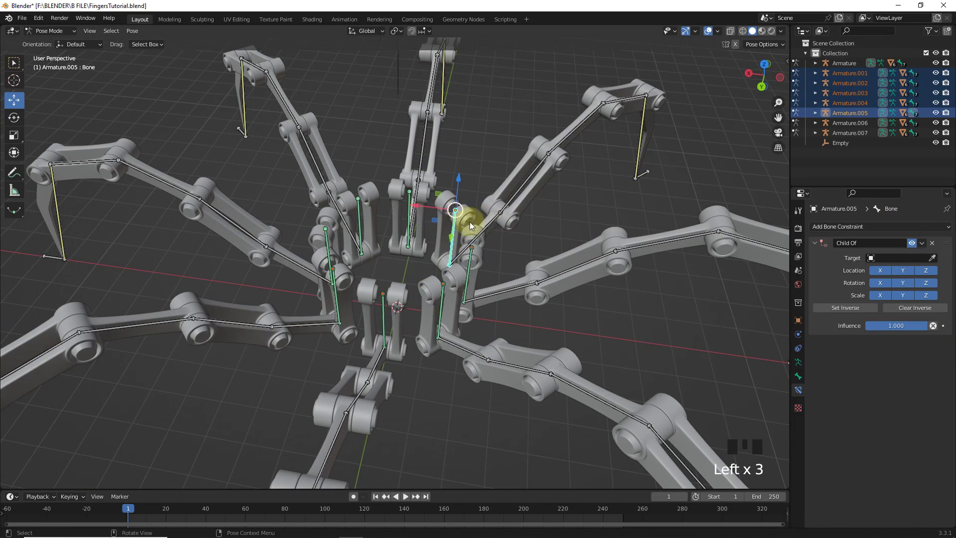
middle_click_drag(470, 223, 934, 260)
left_click(395, 97)
left_click(393, 237)
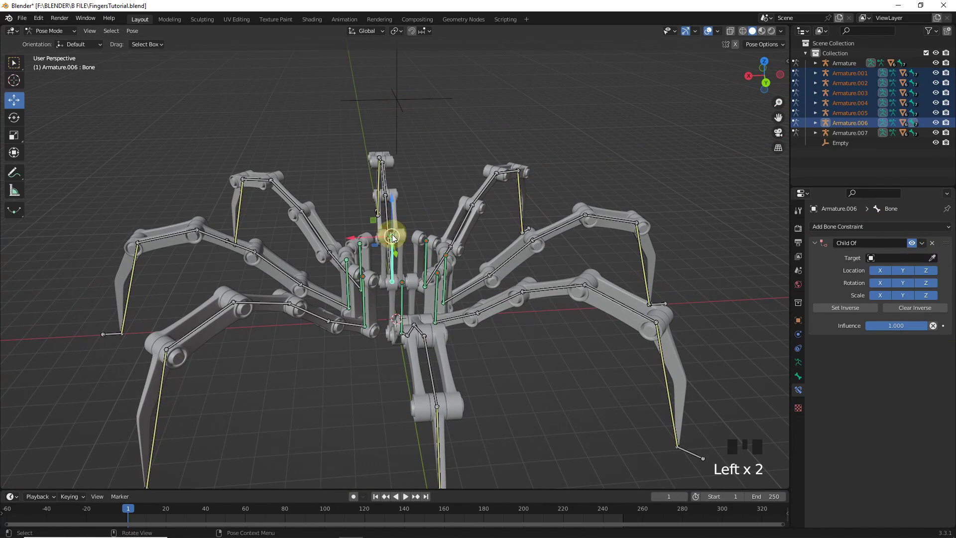
left_click(362, 255)
left_click(932, 257)
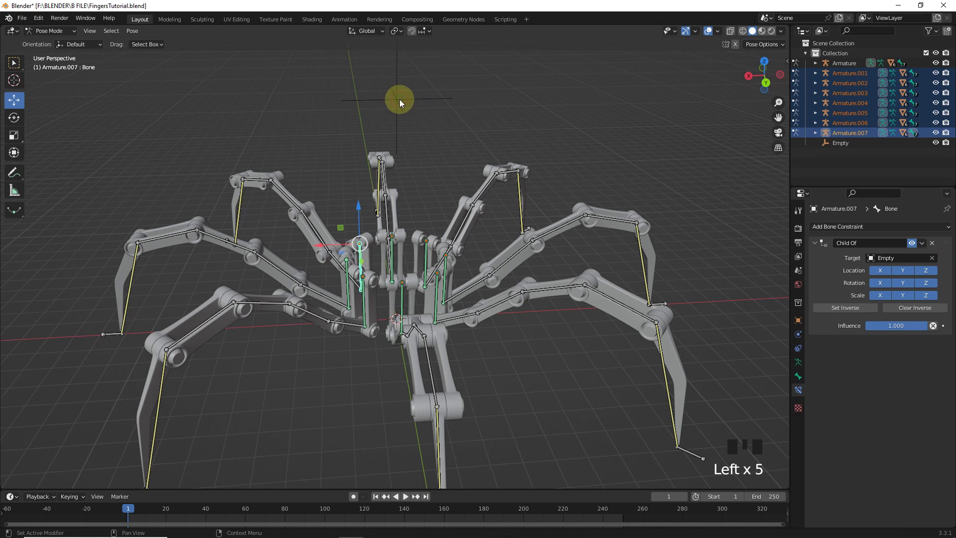
Set the empty as the Child Of target for the base bones of Armature, Armature.001 and Armature.002.
left_click(348, 276)
left_click(932, 258)
left_click(366, 309)
left_click(933, 258)
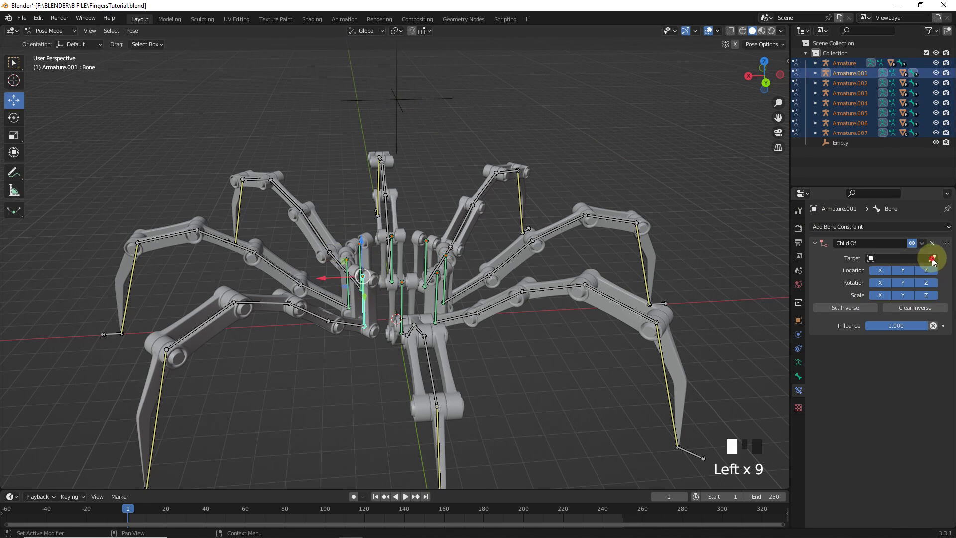
left_click(405, 110)
left_click(400, 302)
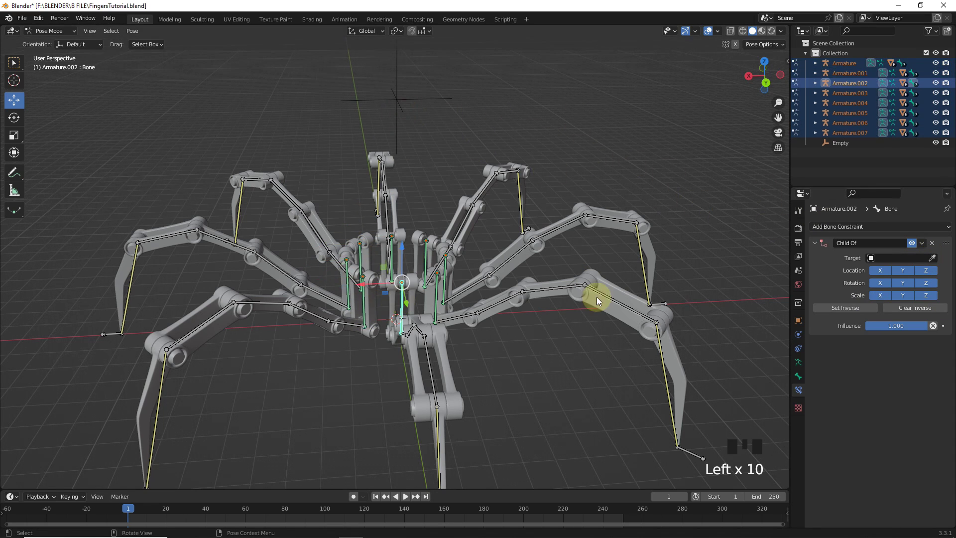
Set the empty as the Child Of target for the base bones of Armature.003 and Armature.004, and return to Object Mode.
left_click(436, 279)
left_click(932, 257)
left_click(447, 256)
left_click(932, 258)
left_click(401, 87)
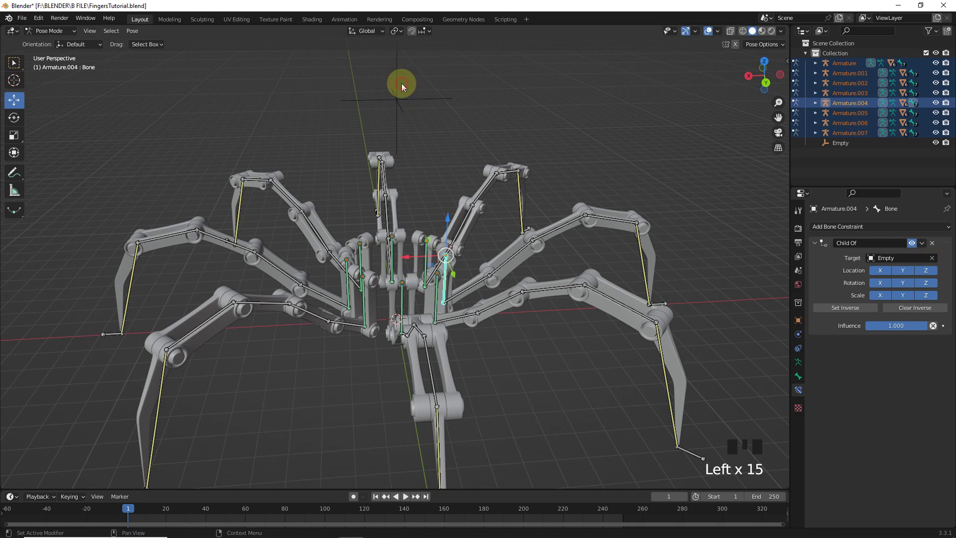
scroll(576, 158, "down", 2)
left_click(49, 30)
left_click(56, 43)
Try moving the empty freely to test how the eight legs follow it.
left_click(397, 154)
key("g")
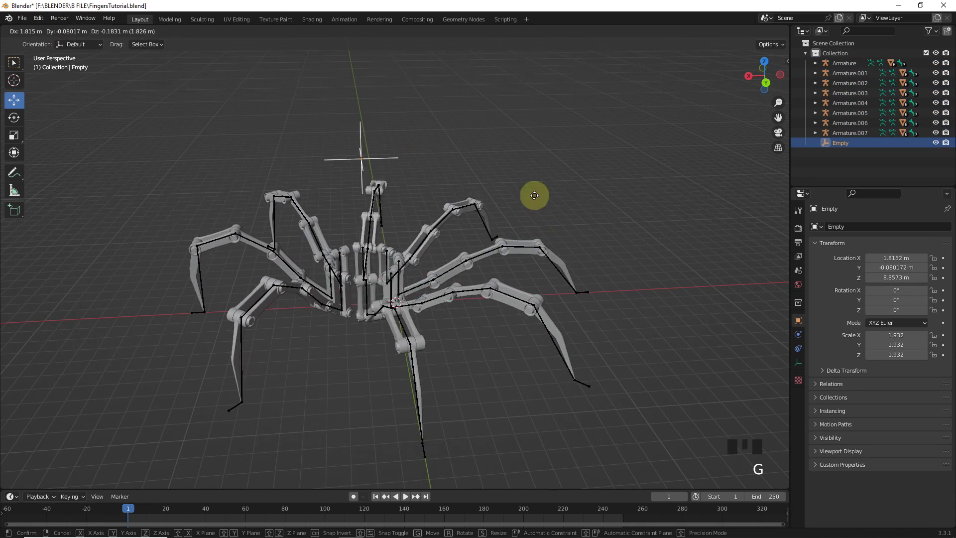
right_click(492, 197)
Raise the empty straight up to a Z location of about 11.25 m.
key("KP_1")
left_click_drag(393, 127, 395, 93)
middle_click_drag(651, 208, 674, 236)
In front view, add a Bezier circle at the world origin and rotate it 90° about the X axis.
key("KP_1")
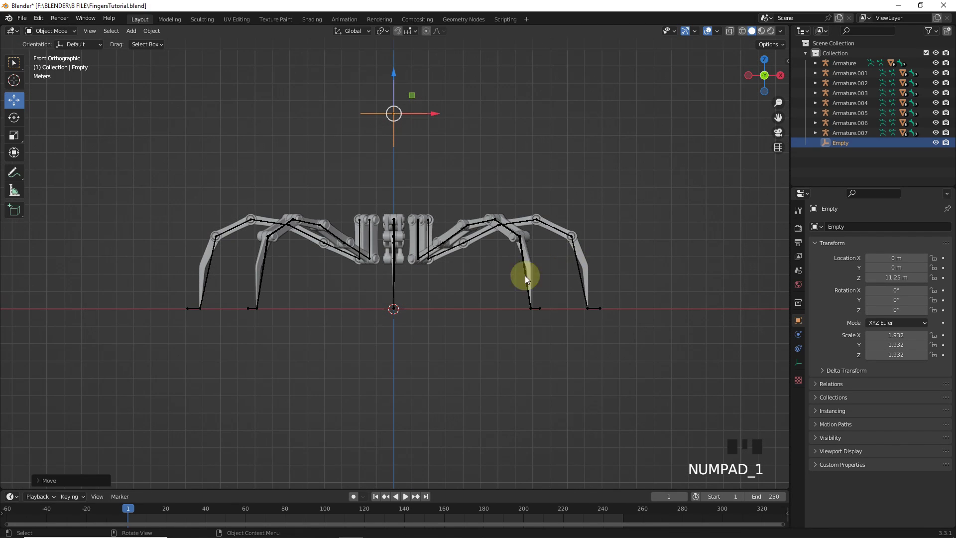
key("shift+a")
mouse_move(419, 197)
left_click(457, 209)
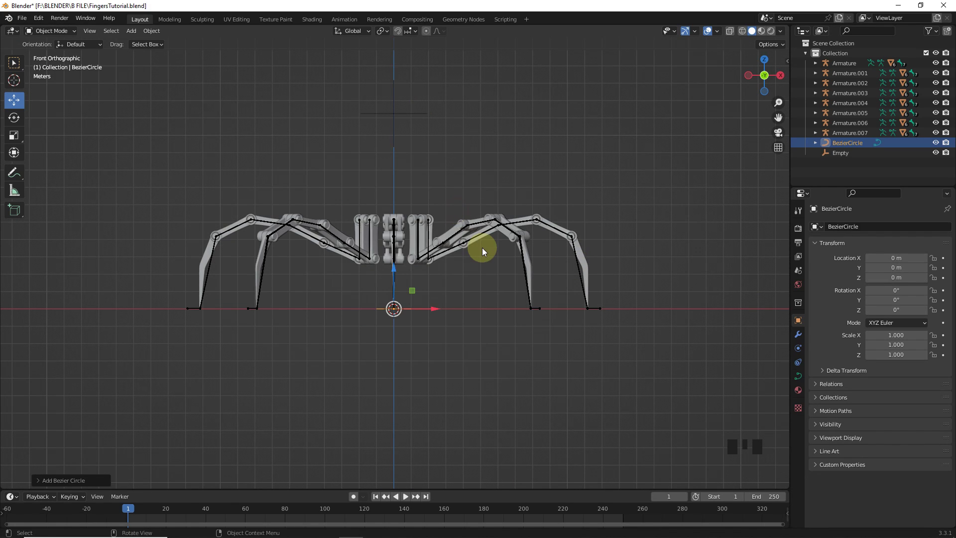
key("r")
key("x")
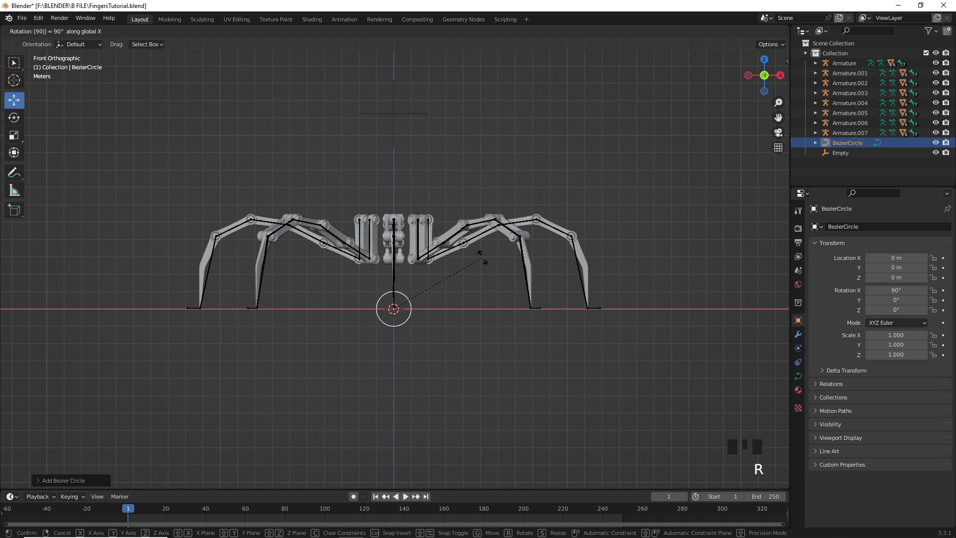
left_click(482, 257)
Scale the Bezier circle by 2 and switch it to Edit Mode.
key("s")
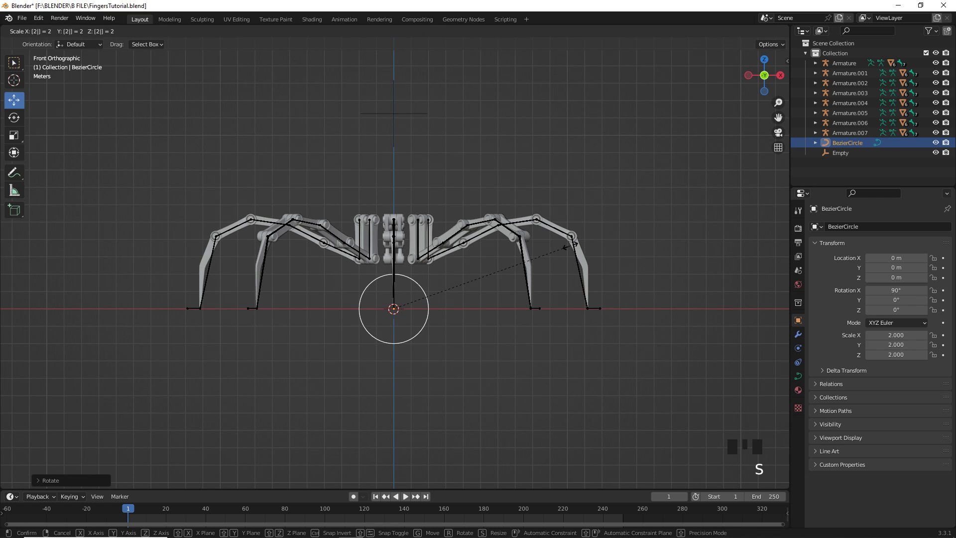
left_click(572, 247)
key("Tab")
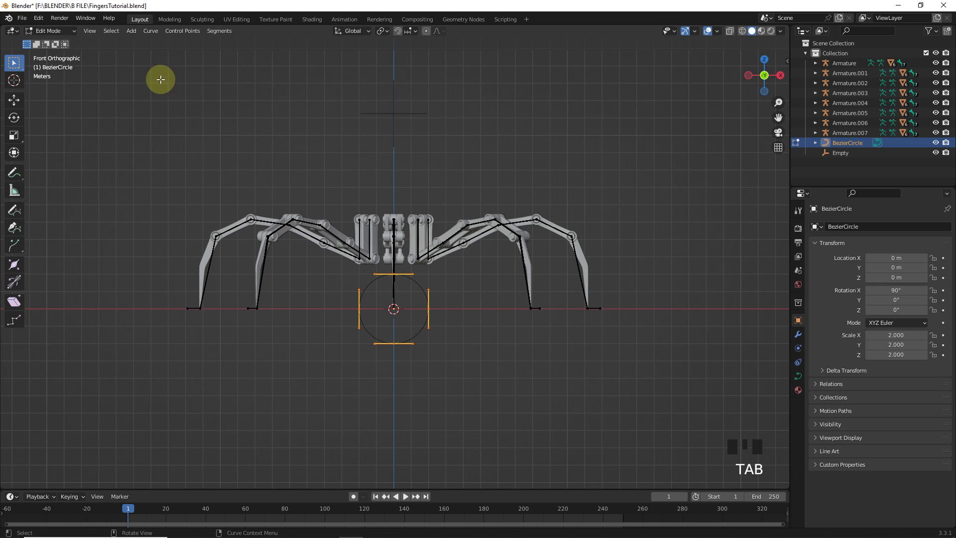
Set the pivot point to the 3D cursor and scale the circle's lowest control point to 0 along the Z axis.
middle_click_drag(398, 343, 421, 296, "shift")
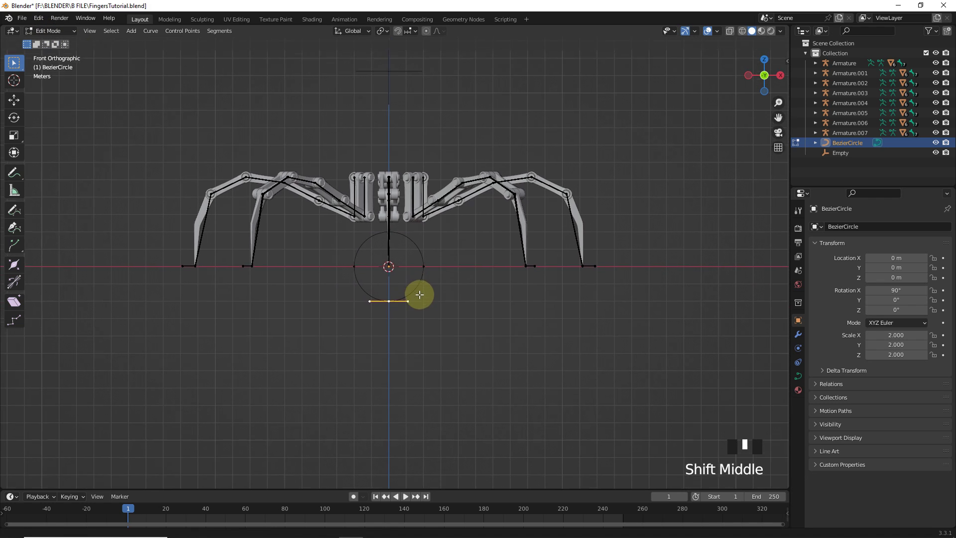
scroll(431, 293, "up", 5)
key("period")
left_click(515, 291)
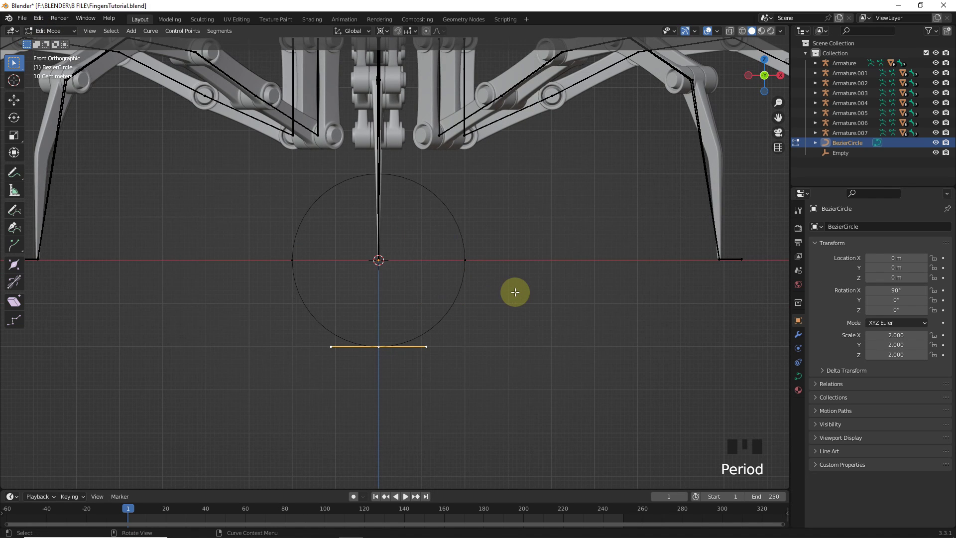
key("s")
key("z")
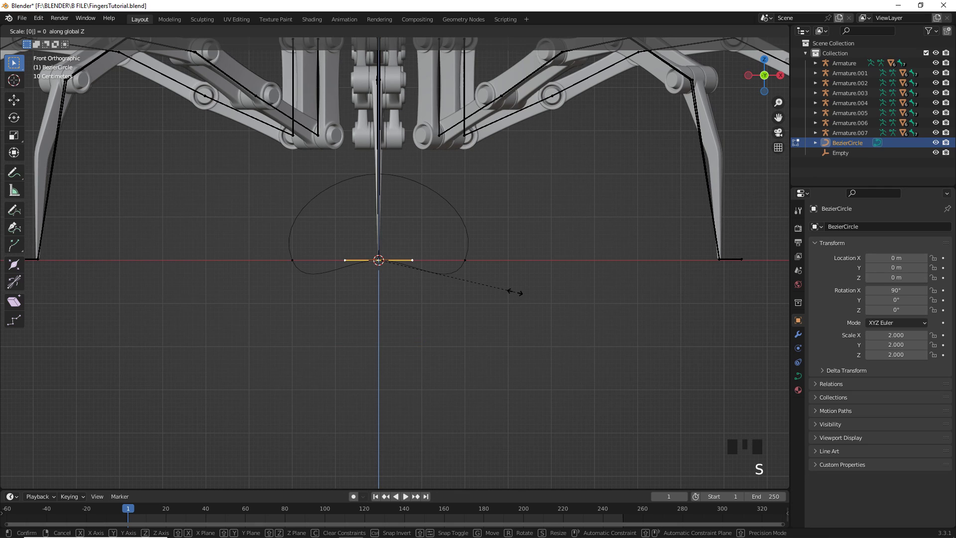
left_click(513, 293)
Set the handle type of the curve's left and right control points to Vector.
left_click_drag(274, 240, 308, 309)
left_click_drag(442, 240, 500, 304, "shift")
key("v")
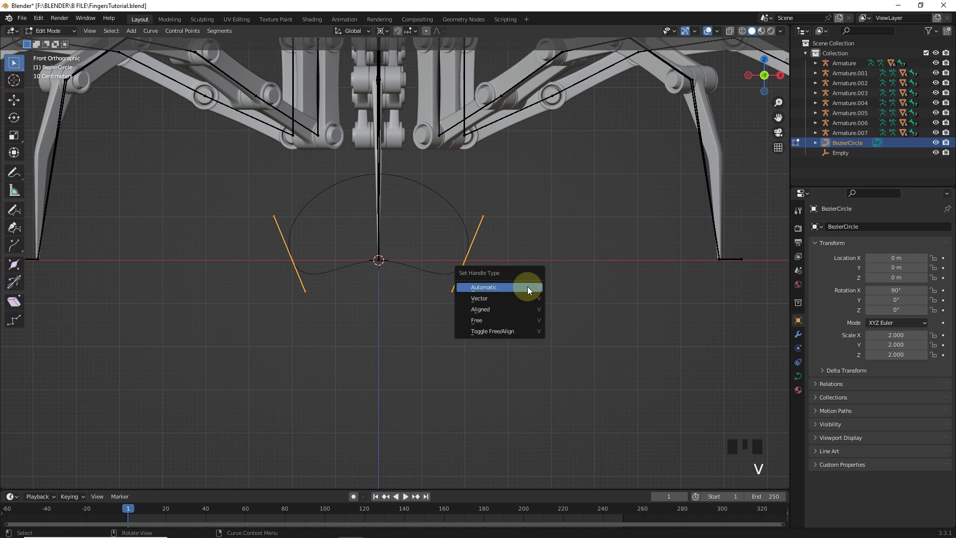
left_click(520, 298)
Delete the topmost control point of the curve.
left_click_drag(232, 122, 460, 198)
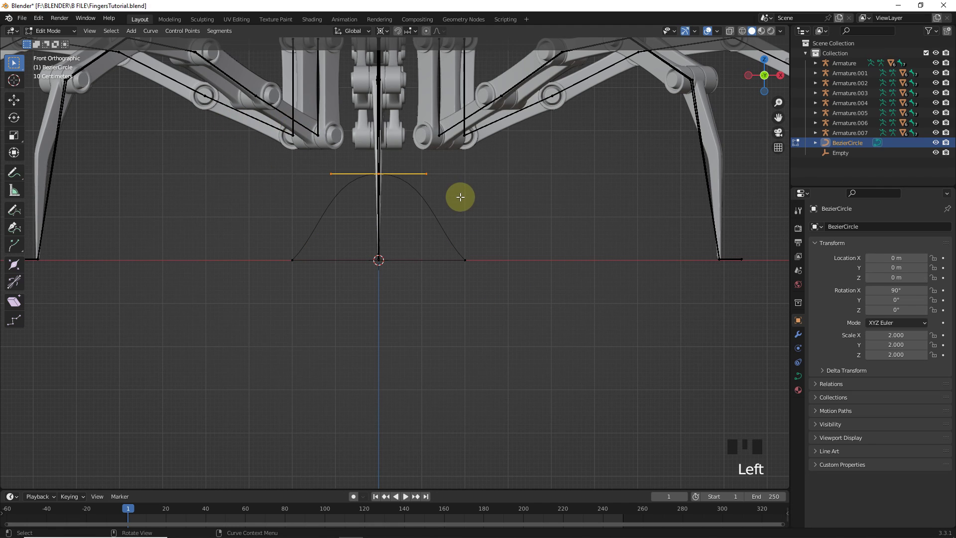
key("Delete")
left_click(459, 194)
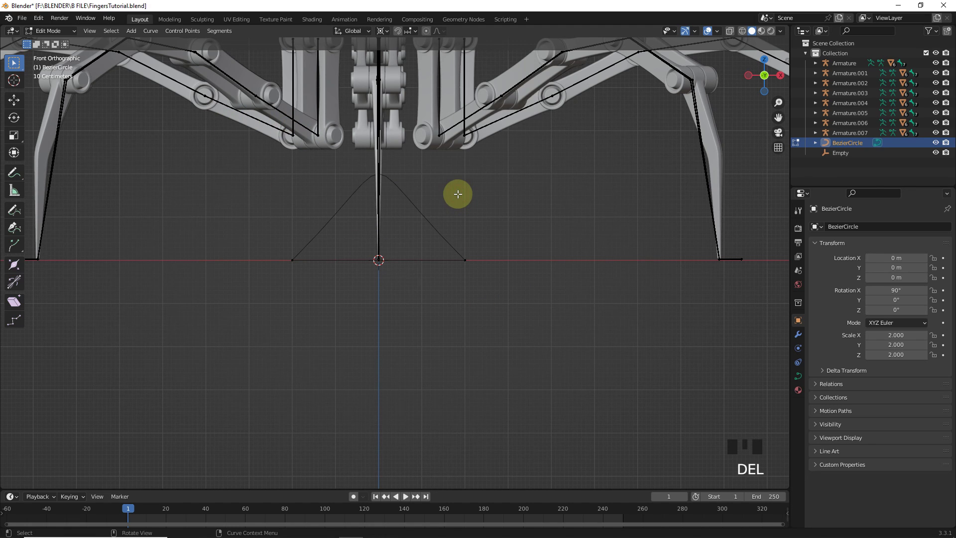
Move the right point's upper handle about 4 m along X and 1 m down, and adjust the left point's upper handle to shape a leaning arch.
left_click(444, 208)
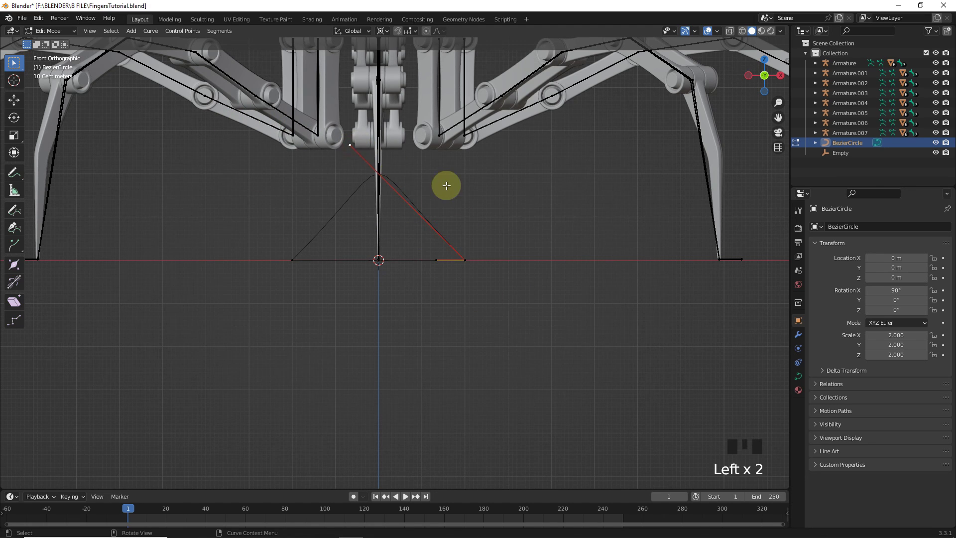
key("g")
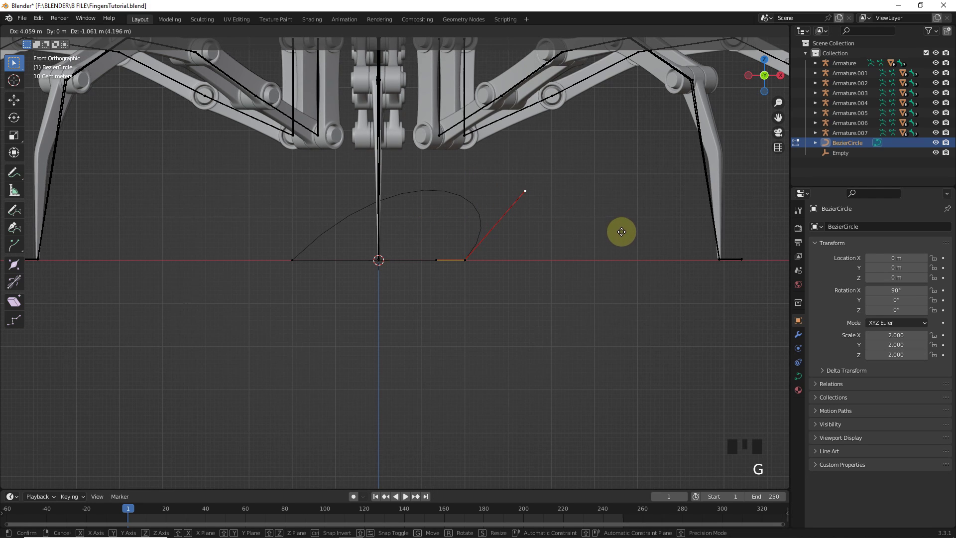
left_click(623, 235)
left_click(294, 261)
left_click(402, 146)
key("g")
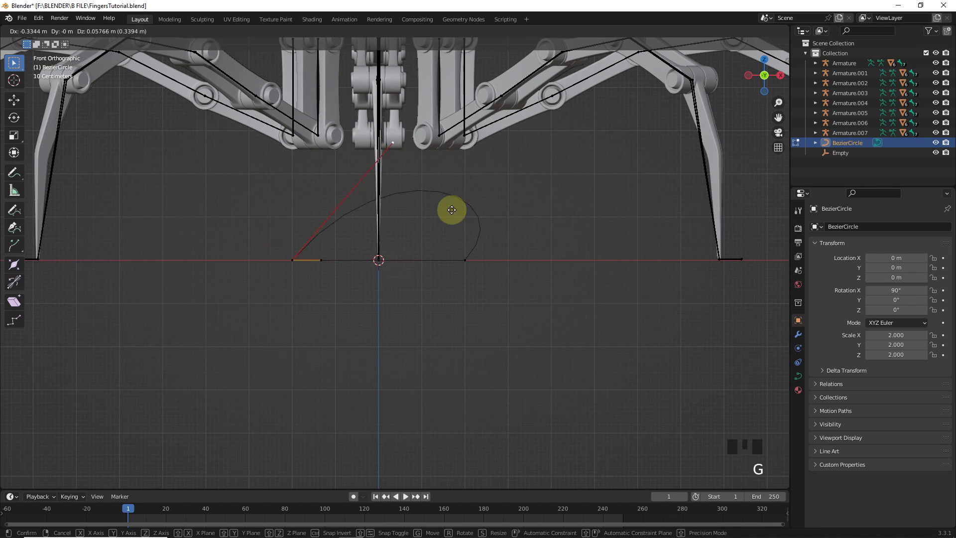
left_click(439, 216)
Return to Object Mode and set the curve's preview resolution to 32.
key("Tab")
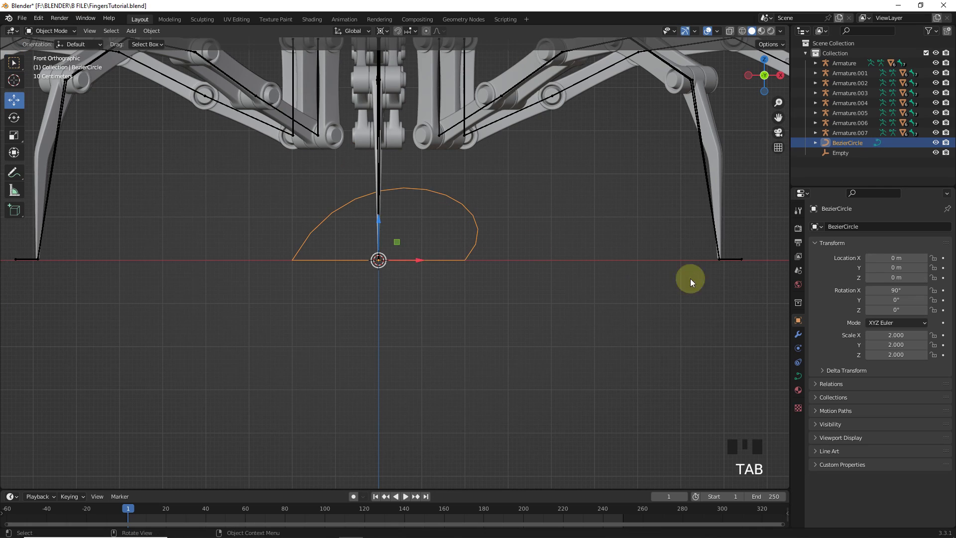
left_click(799, 377)
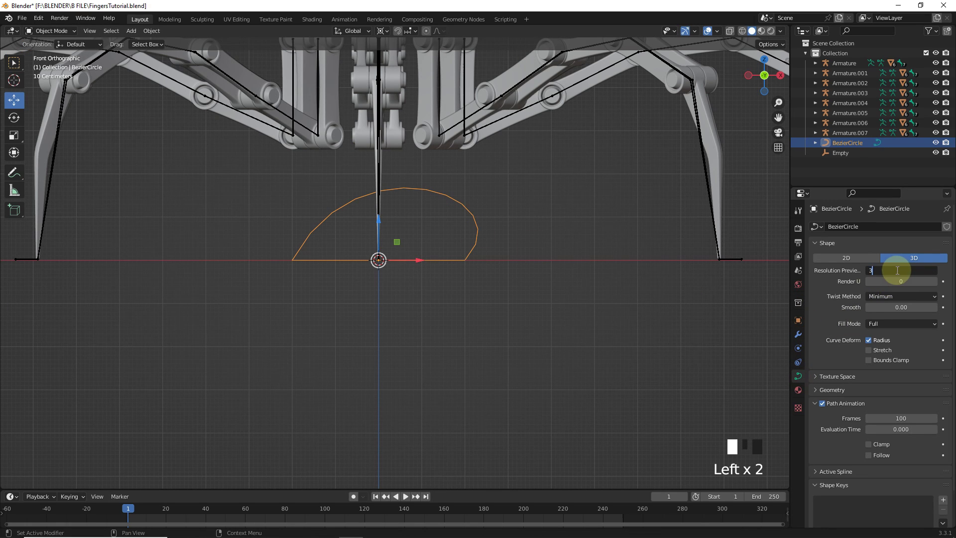
In Pose Mode, give the foot bone of Armature.006 a Follow Path constraint targeting the BezierCircle.
middle_click_drag(429, 262, 483, 286)
scroll(532, 265, "down", 5)
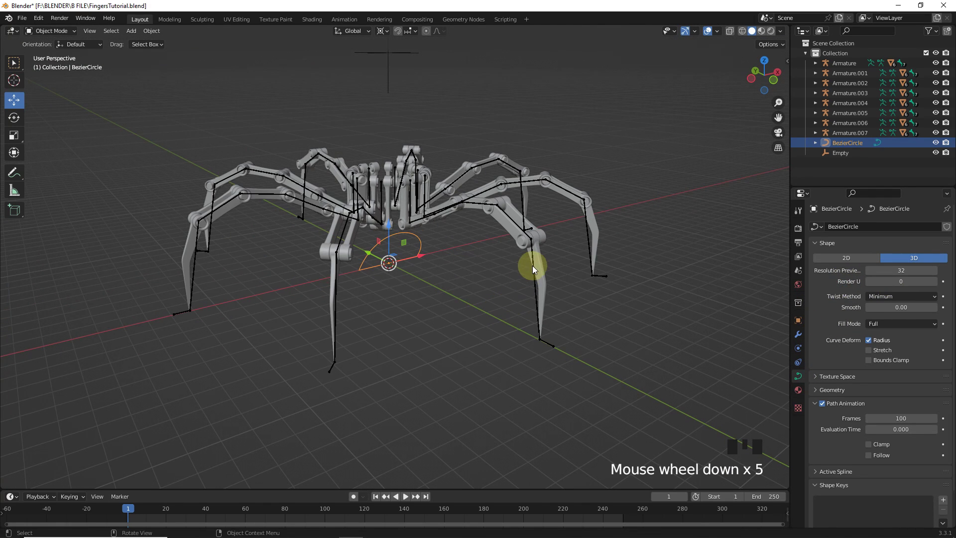
left_click(534, 266)
left_click(45, 31)
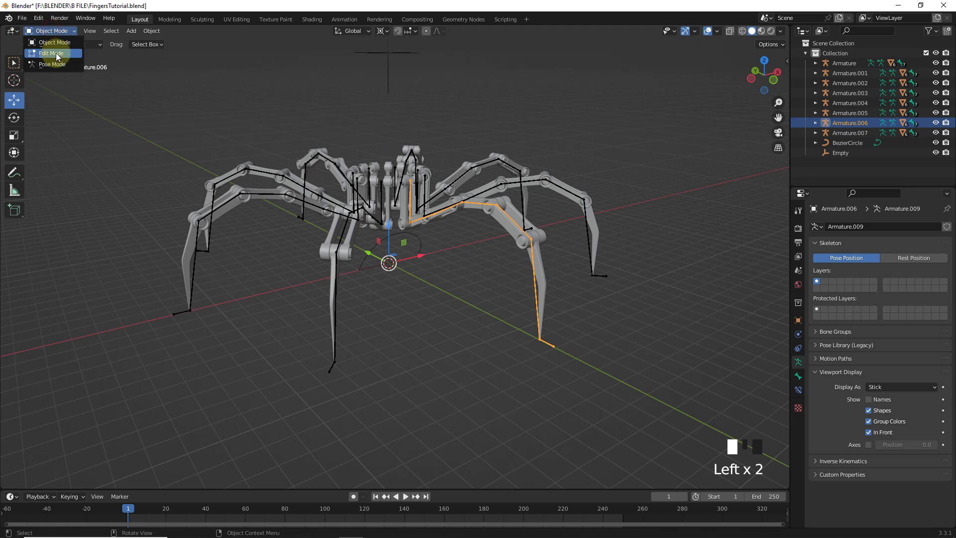
left_click(58, 65)
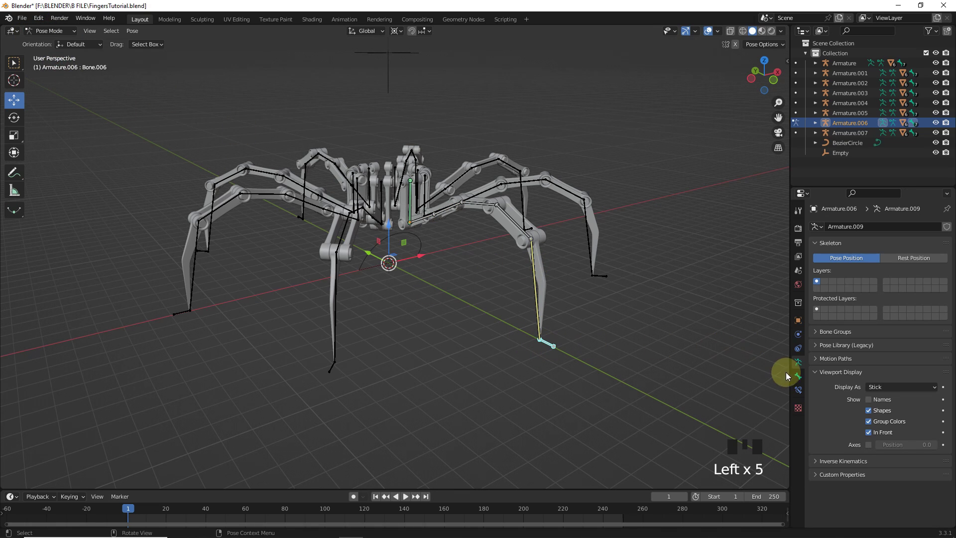
left_click(799, 393)
left_click(935, 229)
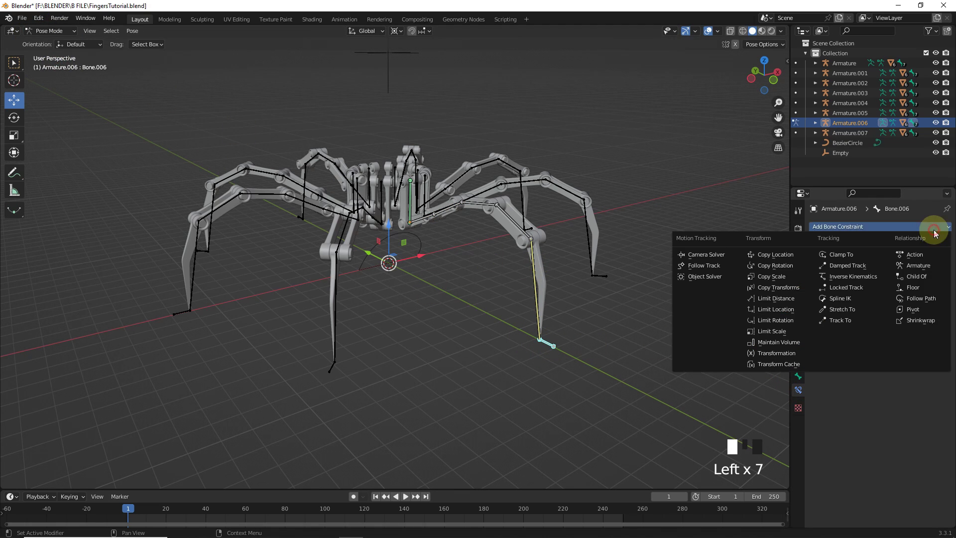
left_click(930, 300)
left_click(933, 259)
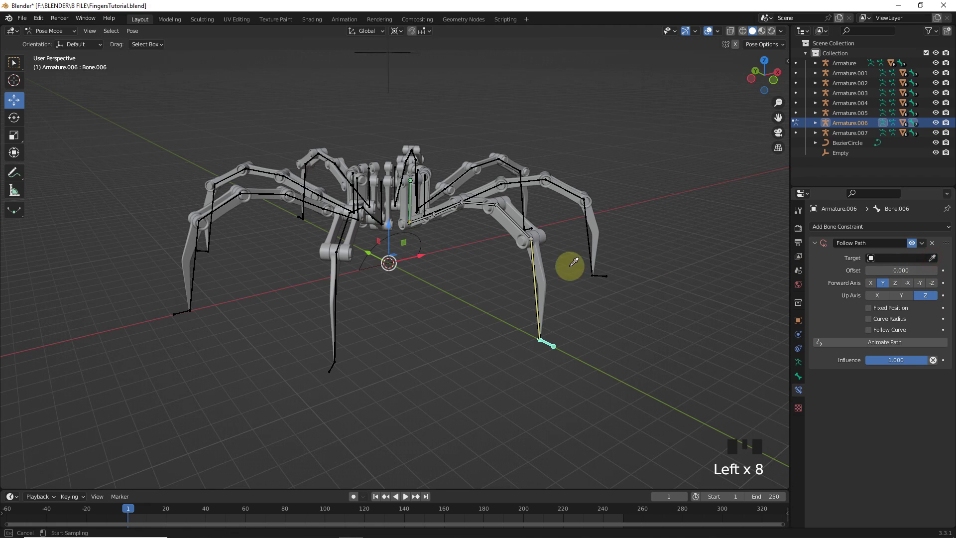
left_click(424, 242)
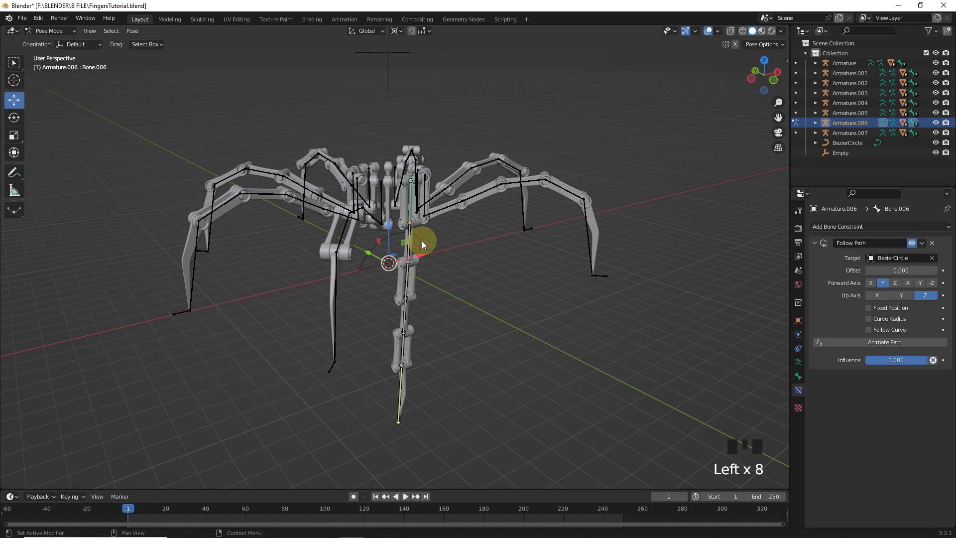
Return to Object Mode and apply all transforms to the BezierCircle.
left_click(364, 262)
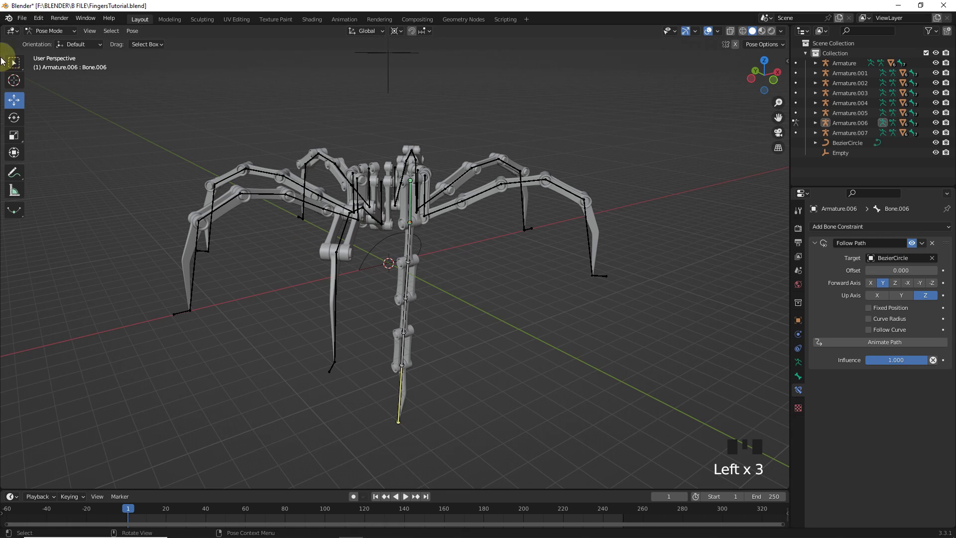
left_click(54, 33)
left_click(48, 41)
left_click(375, 252)
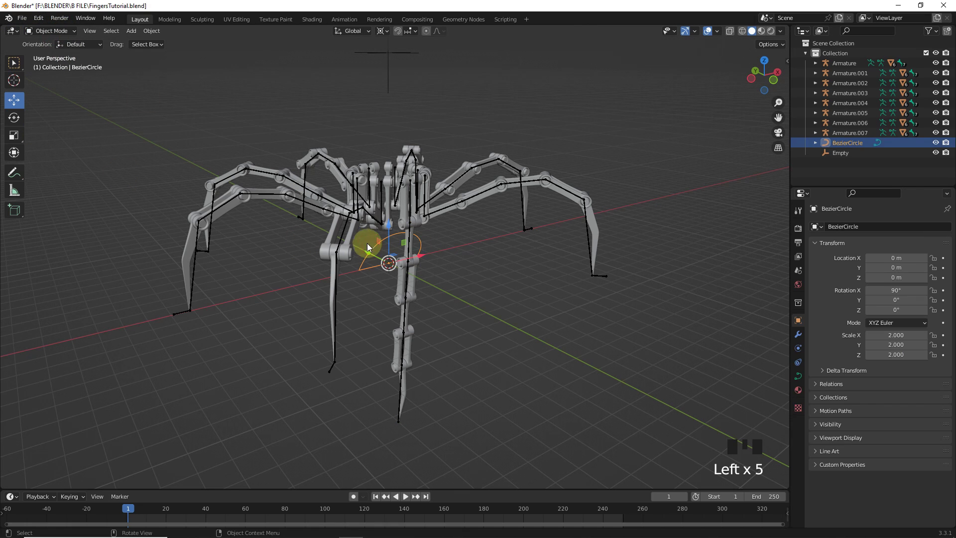
left_click(152, 32)
mouse_move(184, 85)
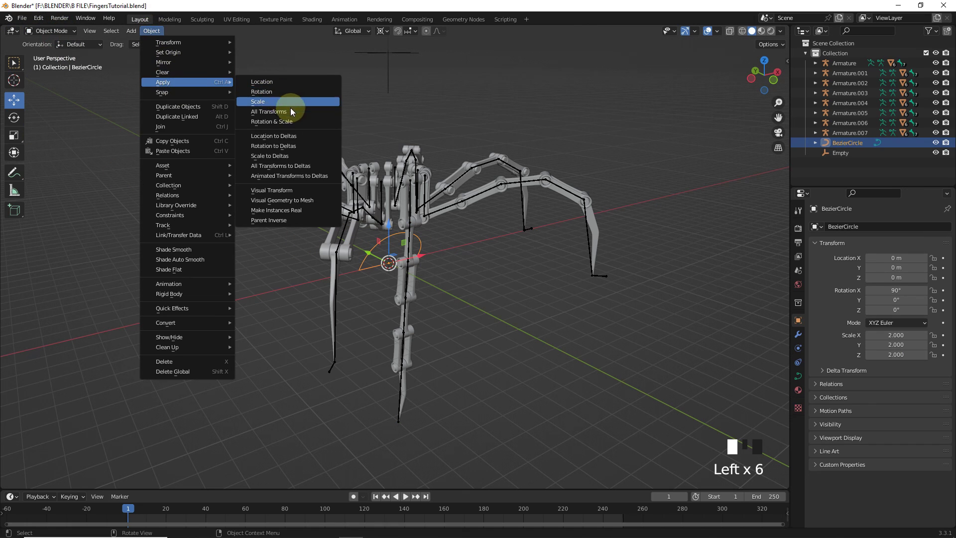
left_click(292, 109)
Select Armature.006 and try different Follow Path offsets to test the foot's motion along the curve, including in front view.
left_click(552, 349)
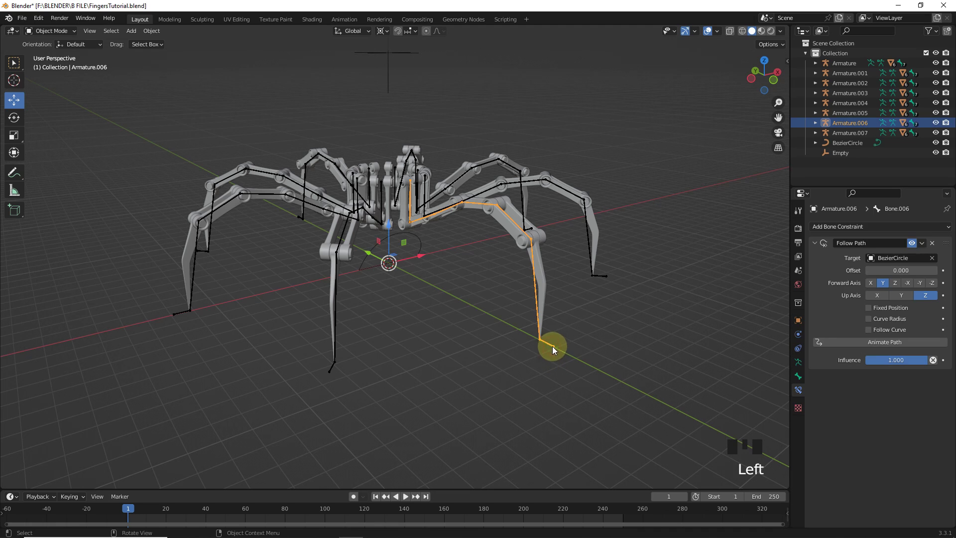
left_click_drag(886, 266, 784, 266)
right_click(886, 266)
key("KP_1")
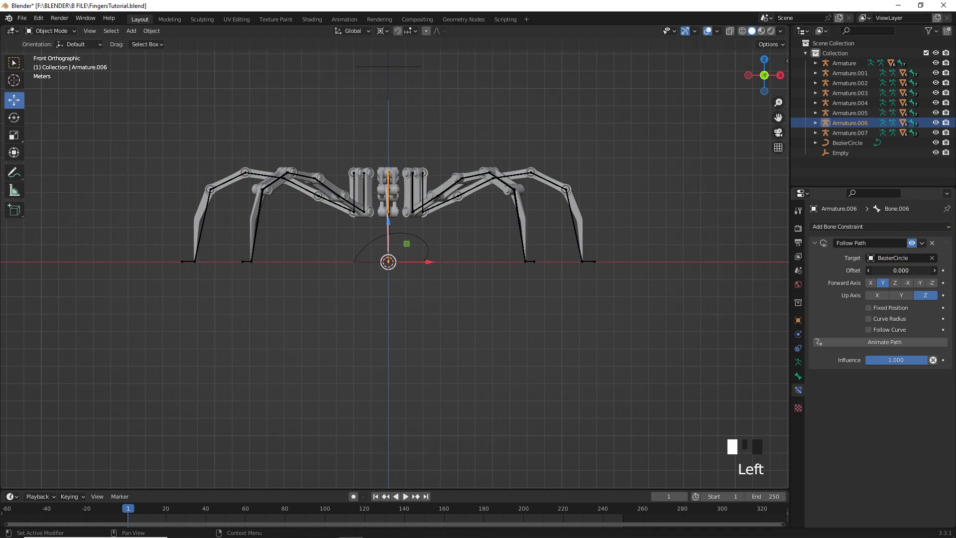
left_click_drag(902, 270, 881, 269)
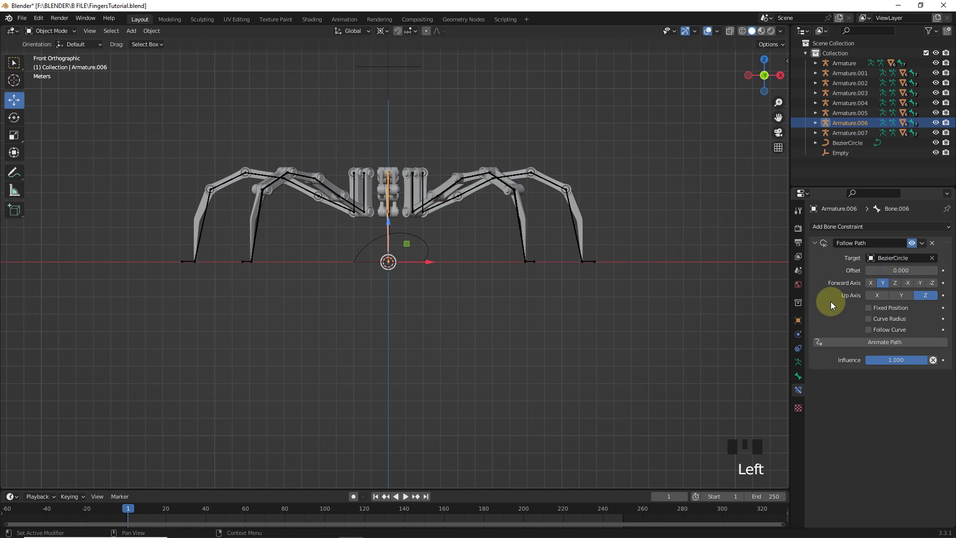
Select all eight armatures, from Armature to Armature.007, and switch them to Pose Mode.
middle_click_drag(367, 255, 398, 282)
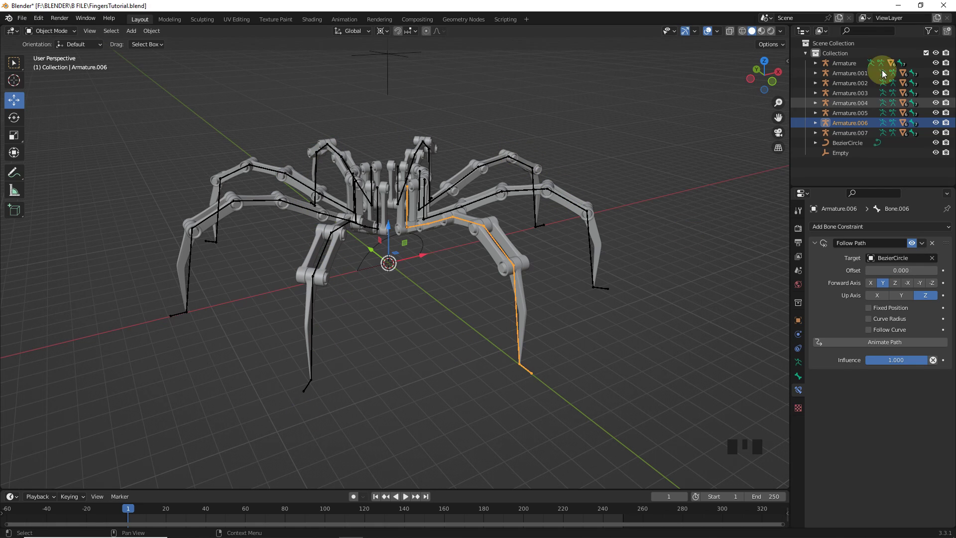
left_click(844, 62)
left_click(851, 132, "shift")
left_click(53, 31)
left_click(59, 66)
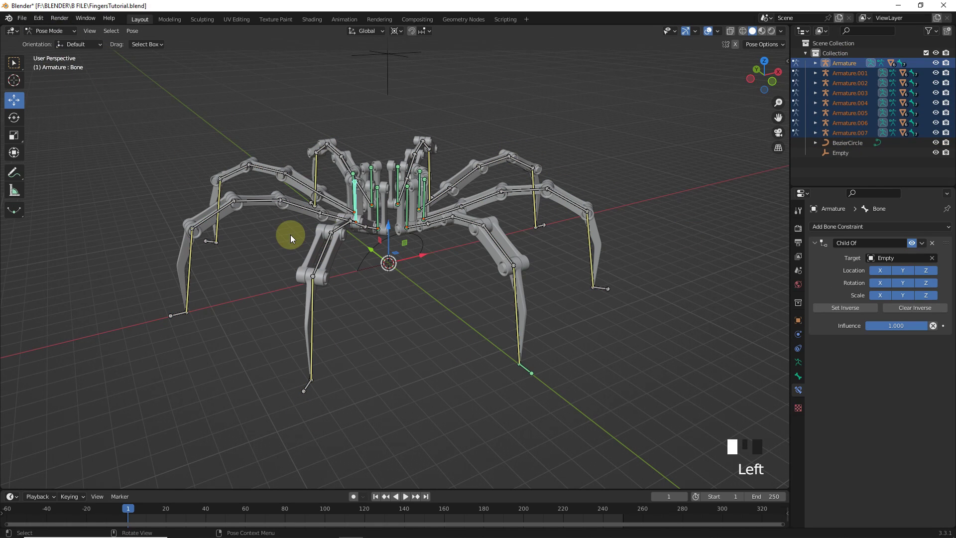
Select the foot bones of all eight legs with Armature.006's foot bone last, and copy its Follow Path constraint to the selected bones.
left_click(175, 315)
left_click(209, 242, "shift")
middle_click_drag(307, 208, 321, 207)
left_click(280, 199, "shift")
middle_click_drag(503, 202, 402, 209)
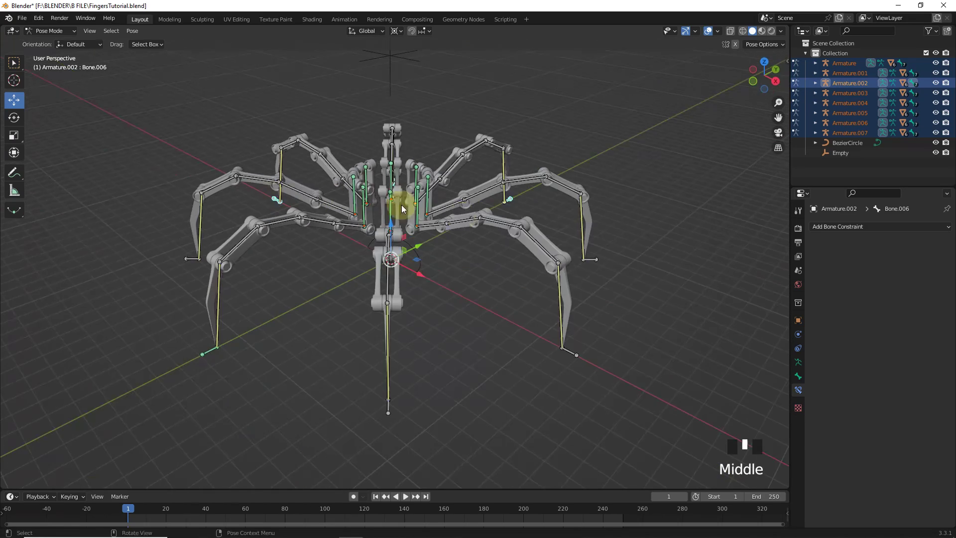
left_click(588, 259, "shift")
left_click(574, 355, "shift")
left_click(389, 409, "shift")
middle_click_drag(240, 358, 274, 364)
left_click(182, 330, "shift")
left_click(314, 420, "shift")
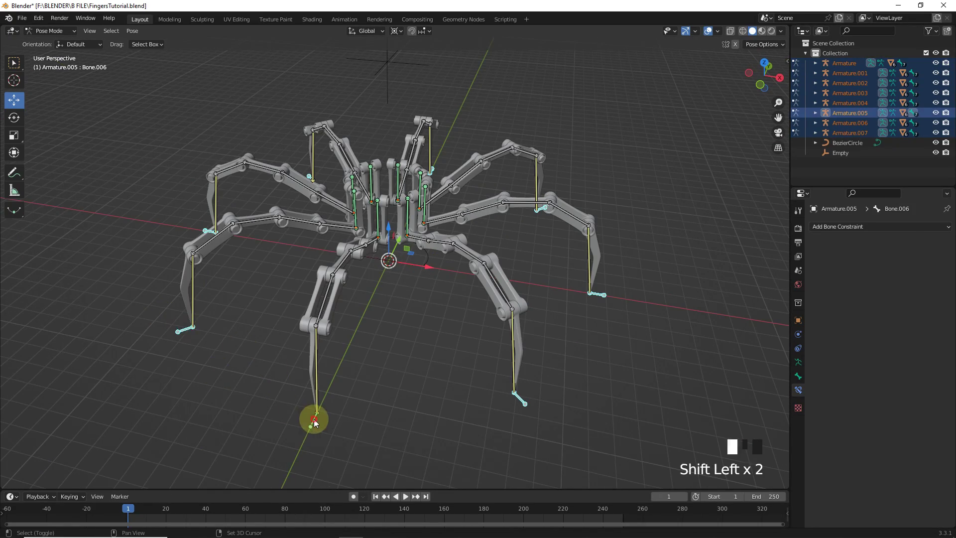
middle_click_drag(443, 399, 533, 378)
middle_click_drag(533, 378, 602, 364, "shift")
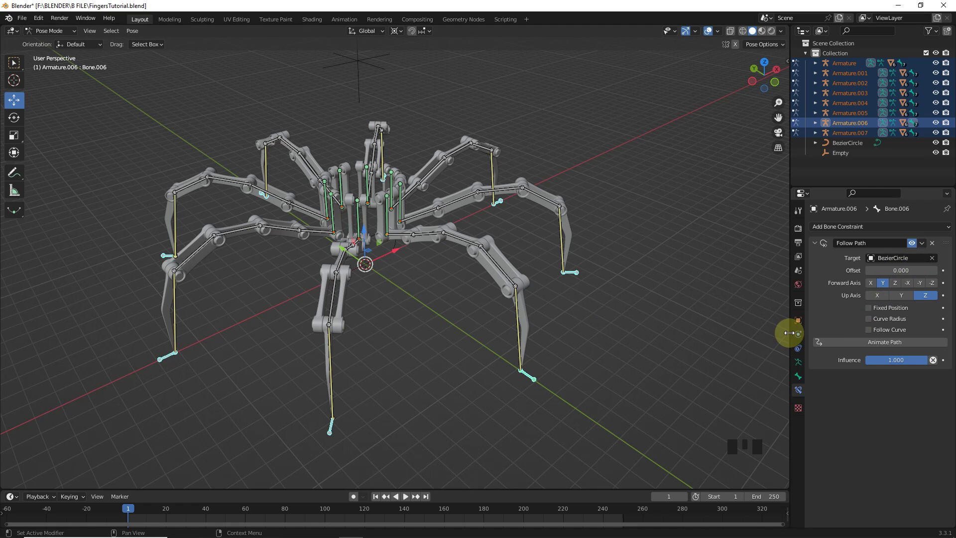
left_click(923, 244)
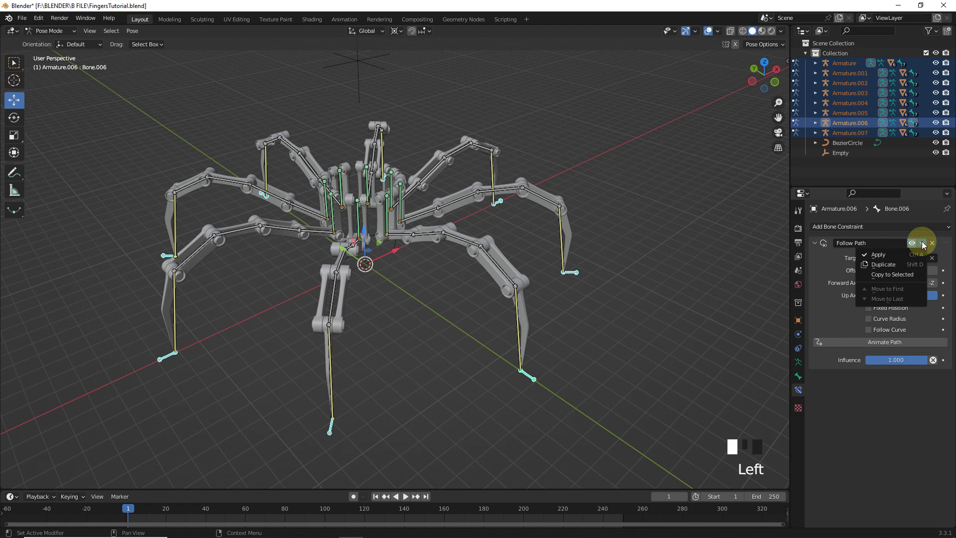
left_click(907, 278)
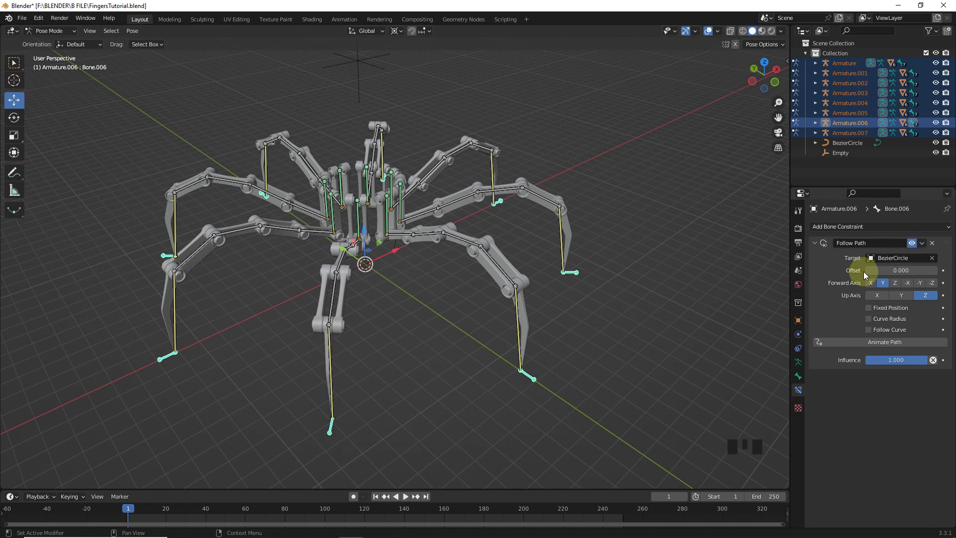
Try different offsets on Armature.006's Follow Path constraint with all eight foot bones selected.
left_click_drag(901, 271, 882, 271, "alt")
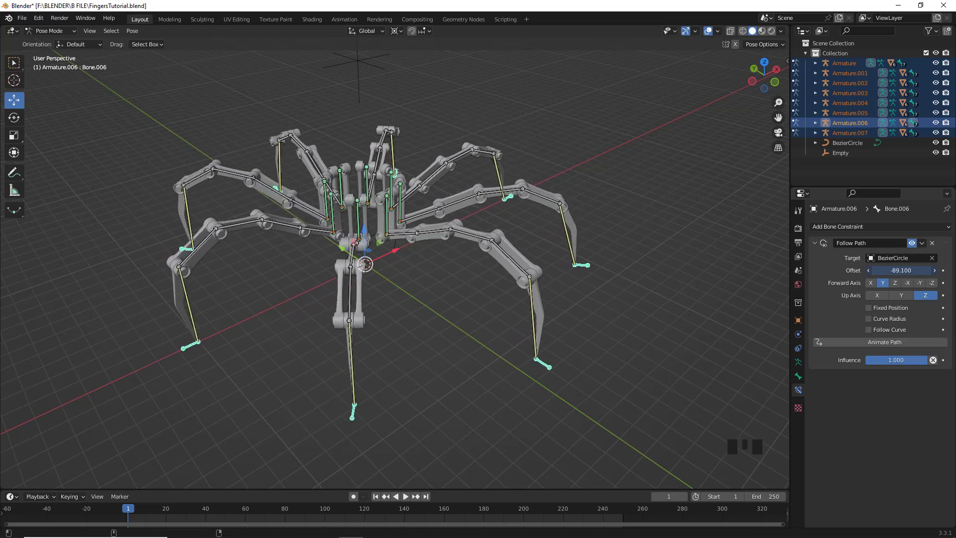
right_click(901, 271)
Animate the path of the Follow Path constraint and play the animation, checking the leg motion in front view.
left_click(892, 342)
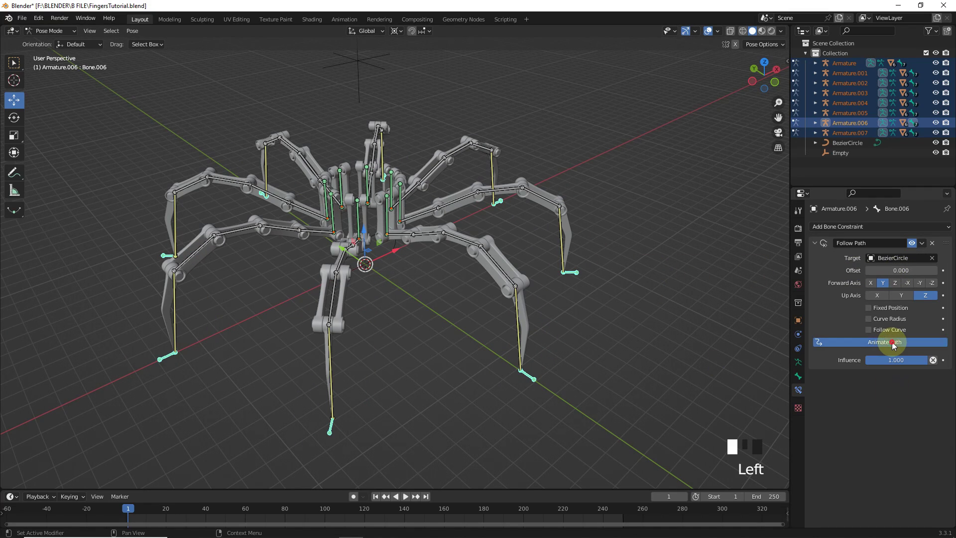
key("space")
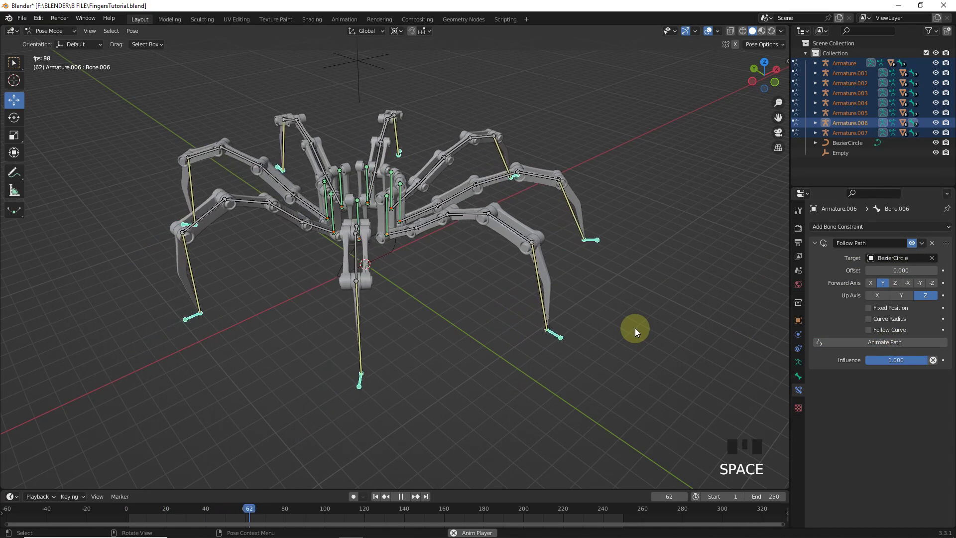
key("KP_1")
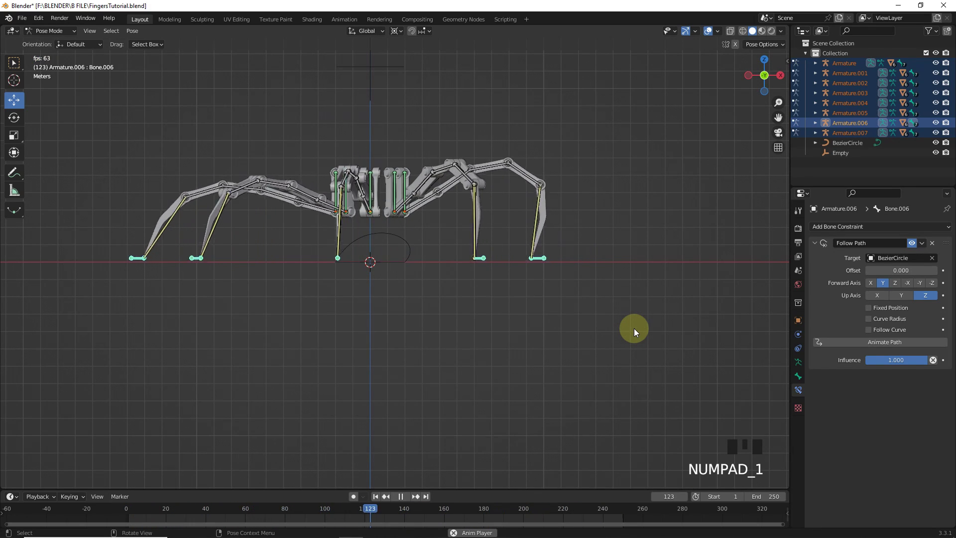
key("space")
Leave Pose Mode, switch the direction of the BezierCircle curve in Edit Mode, and play the animation back in Object Mode.
left_click(386, 232)
left_click(62, 32)
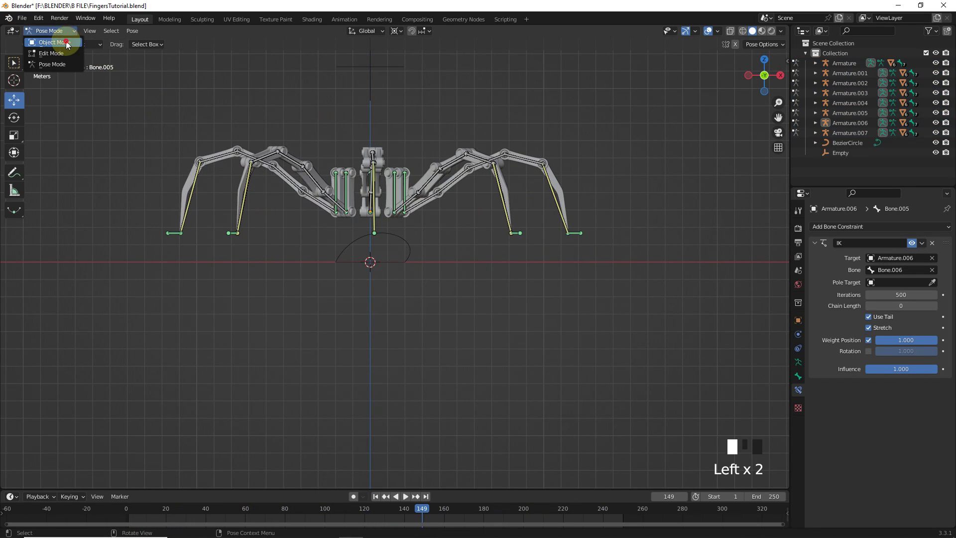
left_click(68, 43)
left_click(402, 241)
key("Tab")
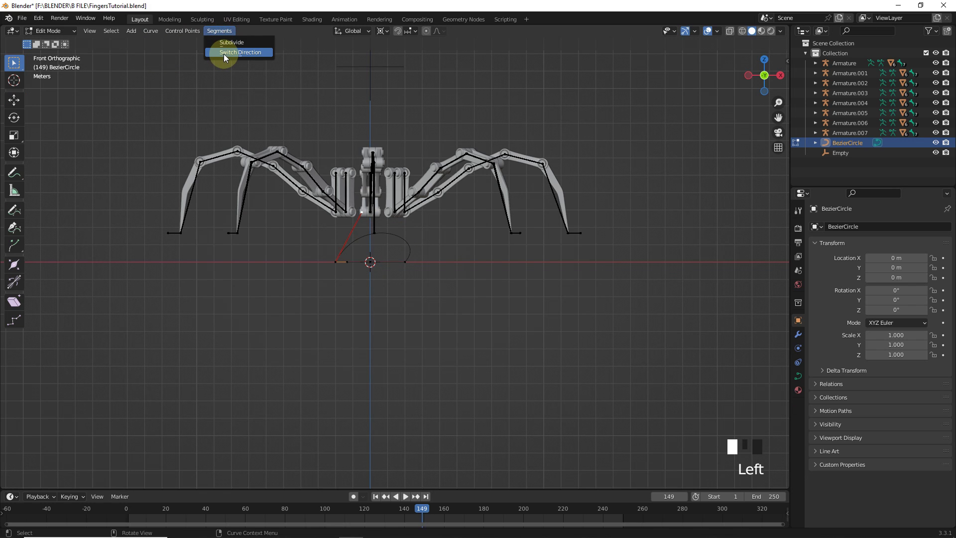
left_click(223, 53)
left_click(54, 31)
left_click(55, 40)
key("space")
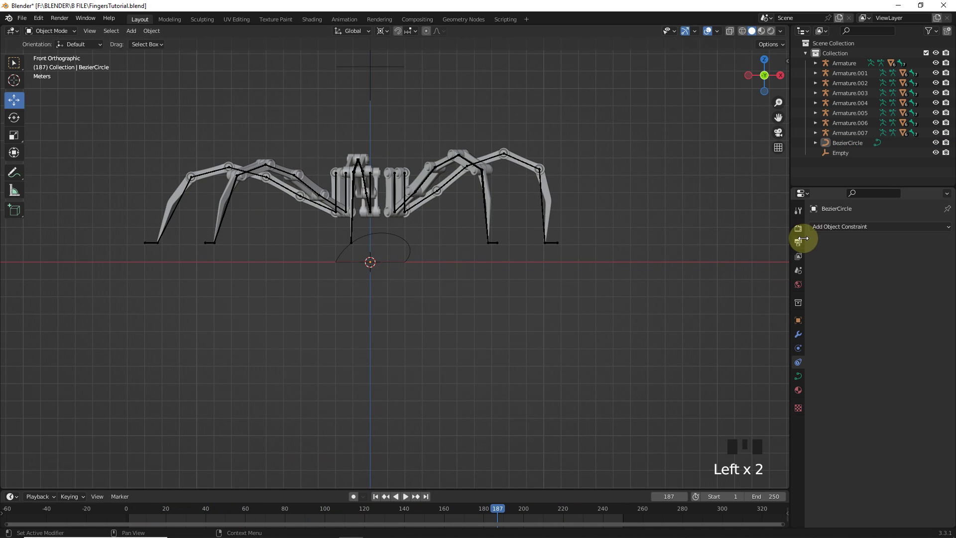
Set the scene's output frame rate to 60 fps.
left_click(798, 242)
left_click(913, 317)
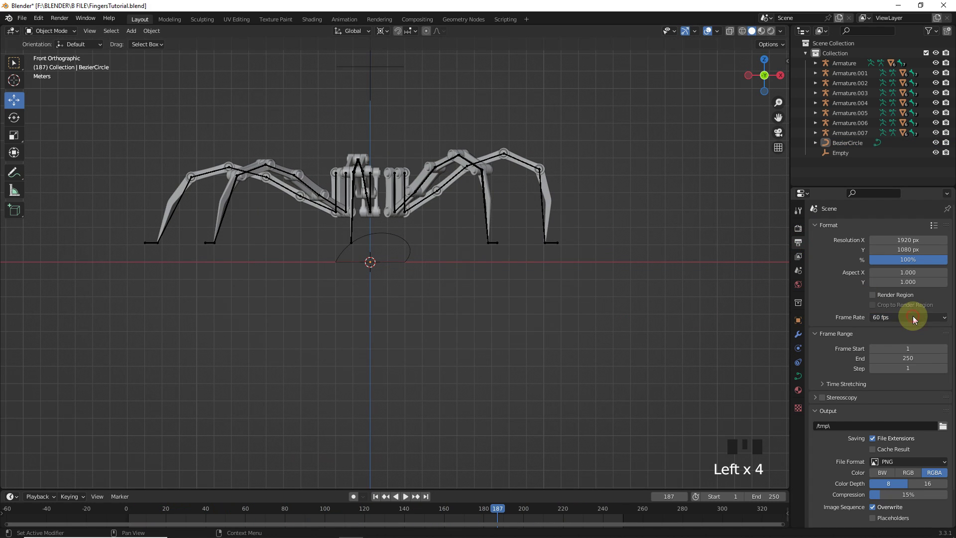
left_click(911, 317)
left_click(896, 397)
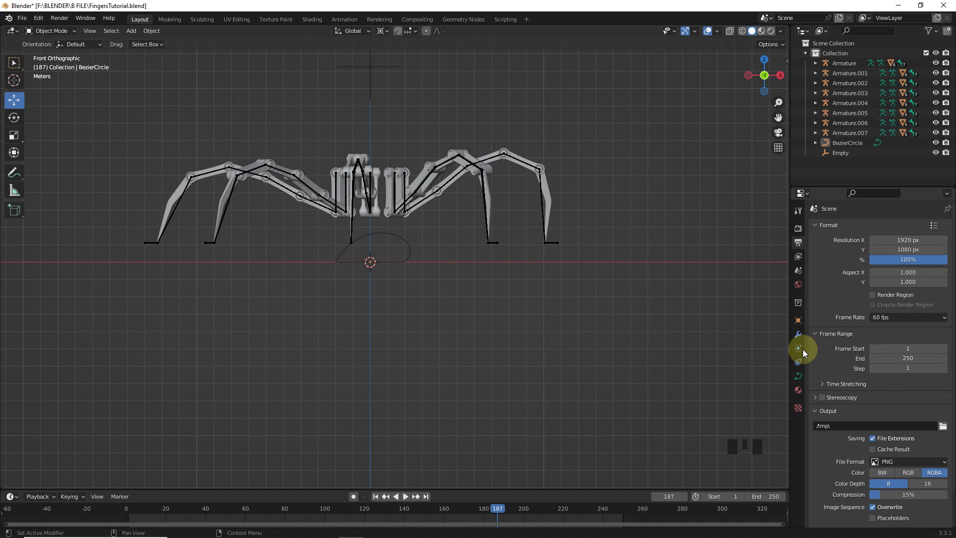
Set the BezierCircle's path animation length to 50 frames and play the animation.
left_click(799, 379)
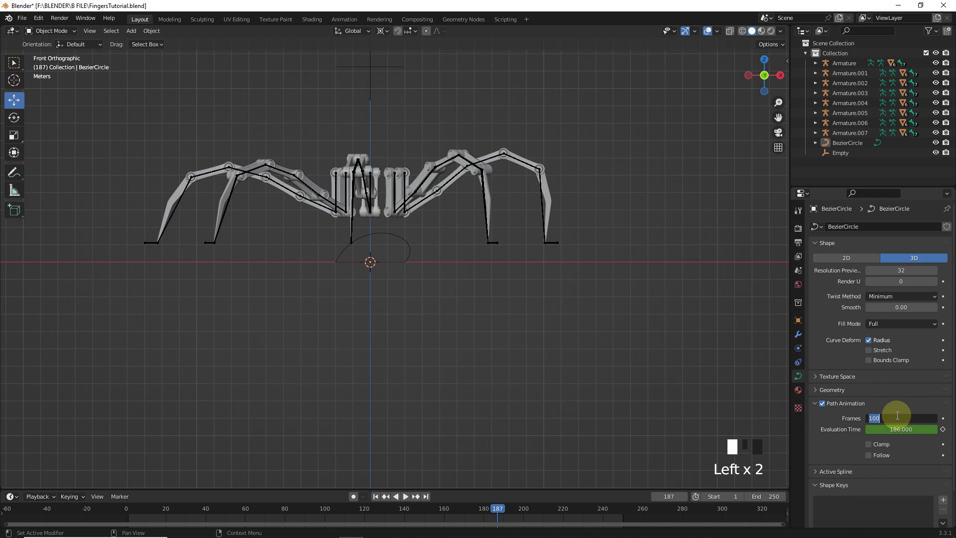
left_click(848, 416)
key("space")
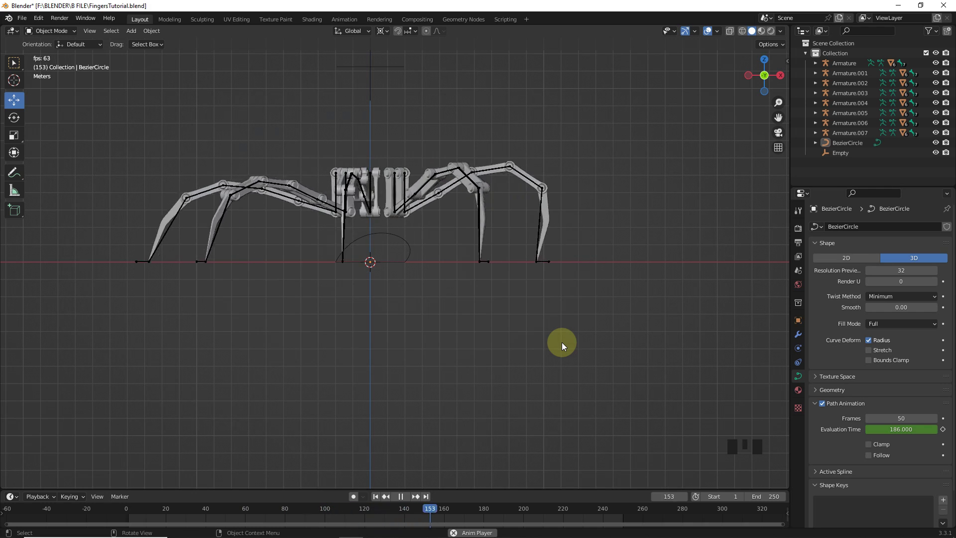
At frame 38, select the four diagonal armatures, Armature.001, .003, .005 and .007, and switch them to Pose Mode.
triple_click(377, 497)
left_click_drag(130, 506, 201, 507)
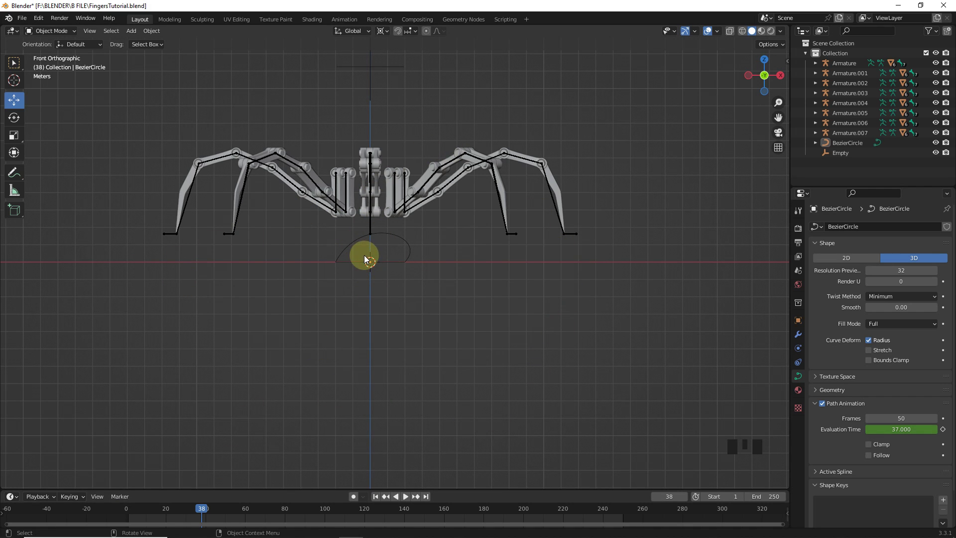
key("KP_7")
left_click(234, 388)
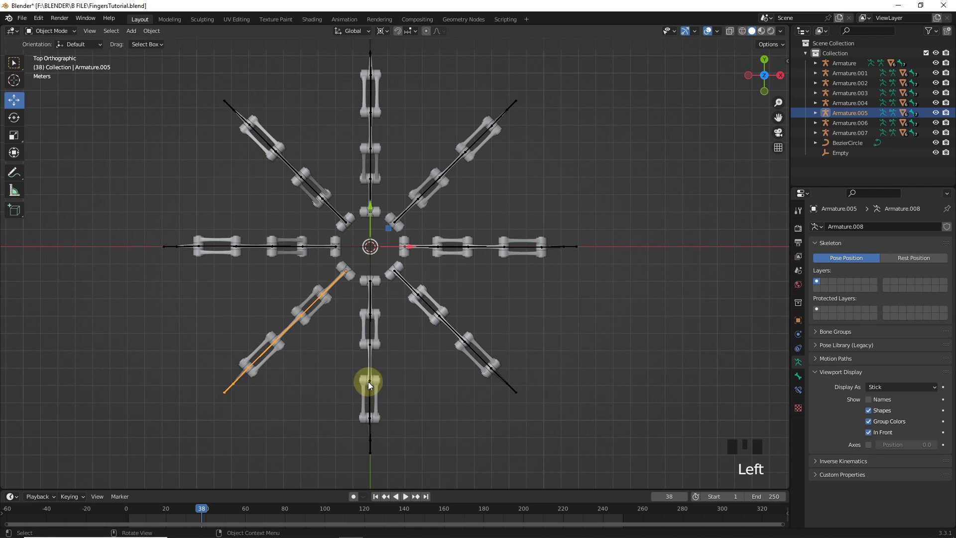
left_click(511, 386, "shift")
left_click(504, 112, "shift")
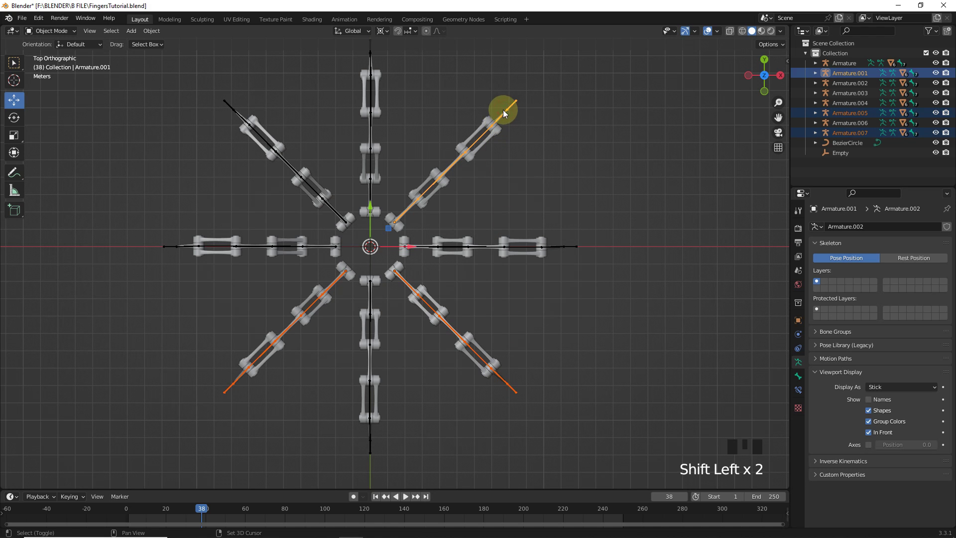
left_click(242, 118, "shift")
left_click(54, 31)
left_click(58, 64)
Select the foot bones of the four diagonal legs with Armature.001's last, and show its bone constraints in front view.
middle_click_drag(523, 299, 498, 224)
left_click(490, 310)
left_click(255, 309, "shift")
left_click(294, 185, "shift")
middle_click_drag(633, 271, 572, 279)
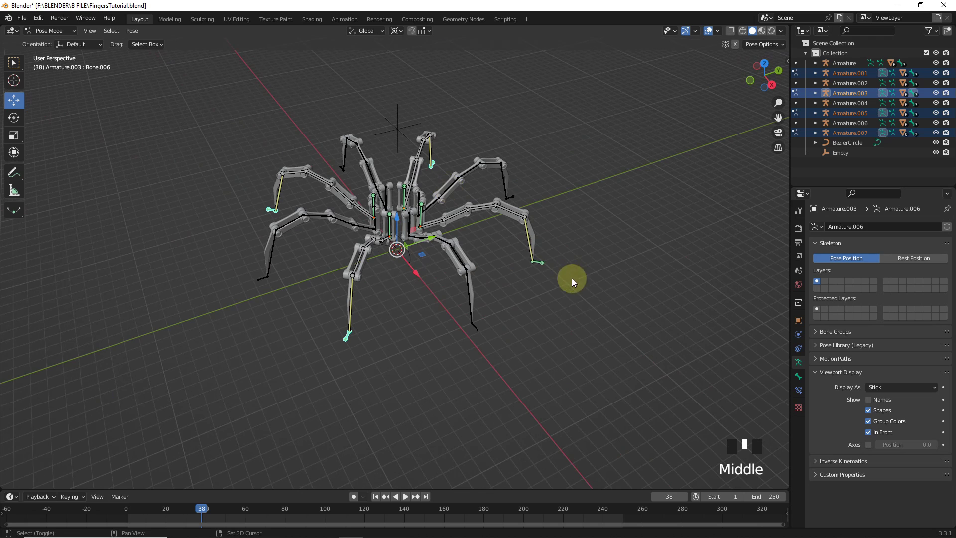
left_click(538, 262, "shift")
left_click(798, 390)
key("KP_1")
scroll(546, 280, "up", 4)
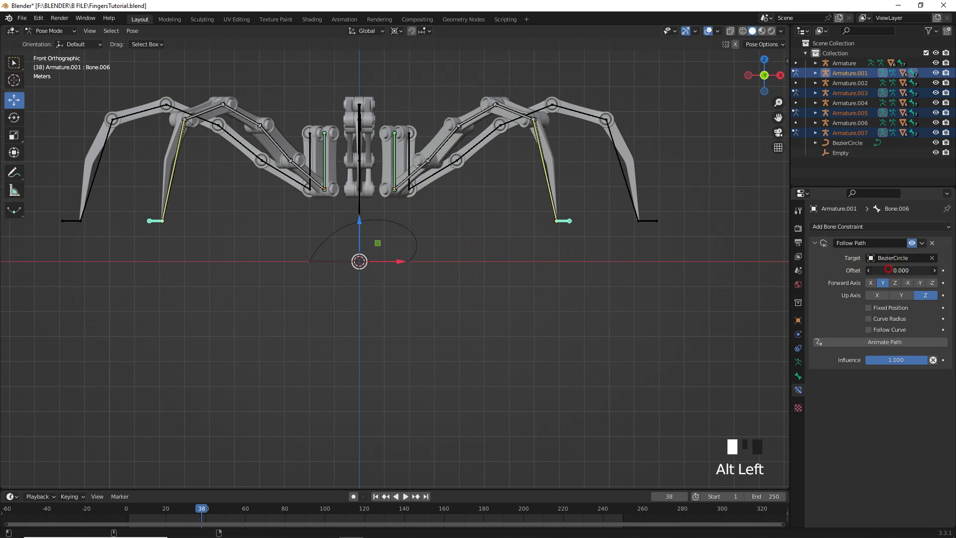
Try a Follow Path offset of -14.3 on the four selected foot bones and play the animation.
left_click_drag(889, 270, 859, 269, "alt")
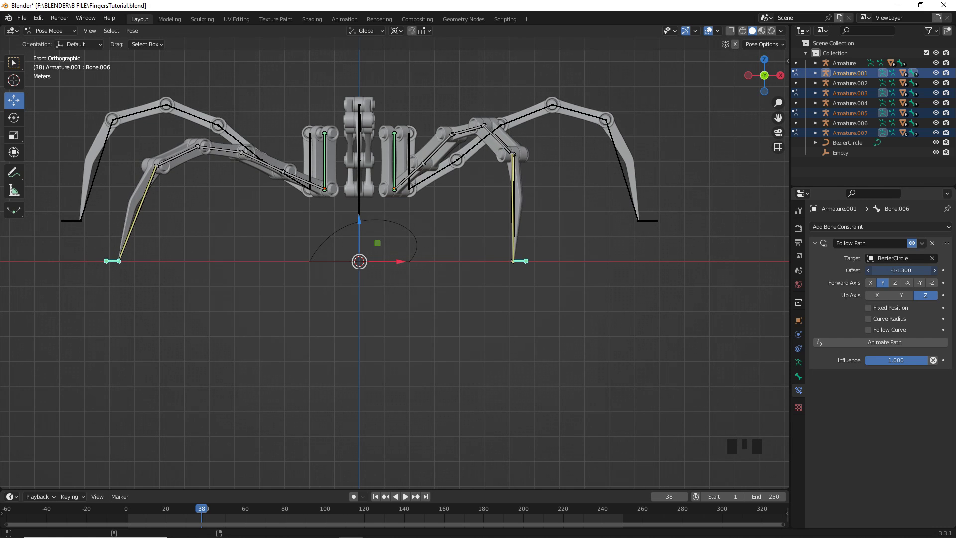
key("space")
key("space")
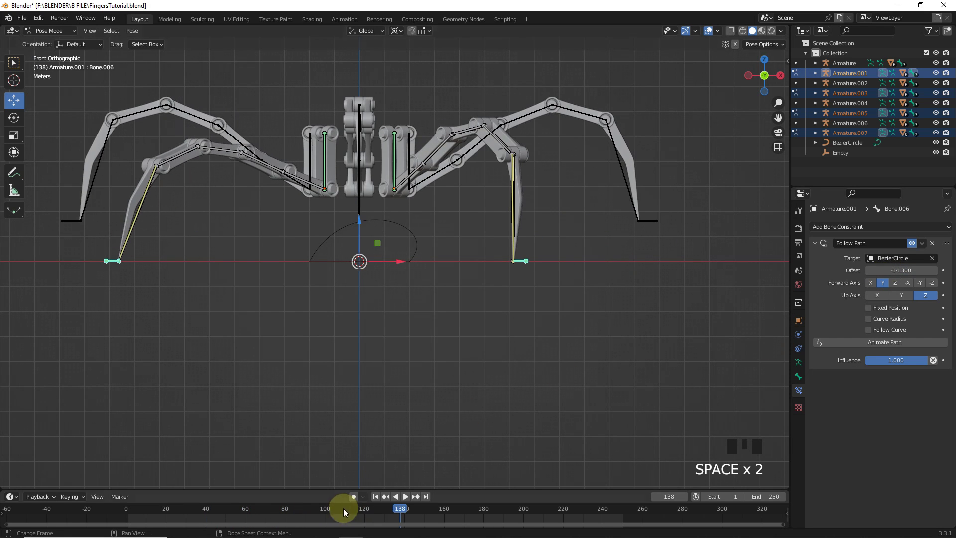
At frame 20, set the Follow Path offset of the four selected foot bones to -30.1, and play from frame 1.
left_click(170, 509)
mouse_move(169, 509)
left_mouse_down()
mouse_move(126, 509)
mouse_move(166, 509)
left_mouse_up()
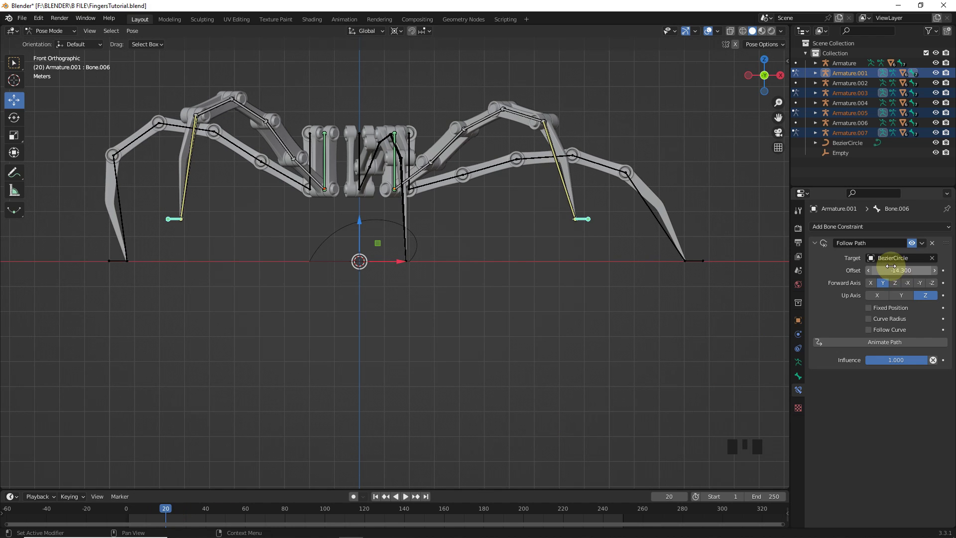
left_click_drag(902, 270, 854, 270, "alt")
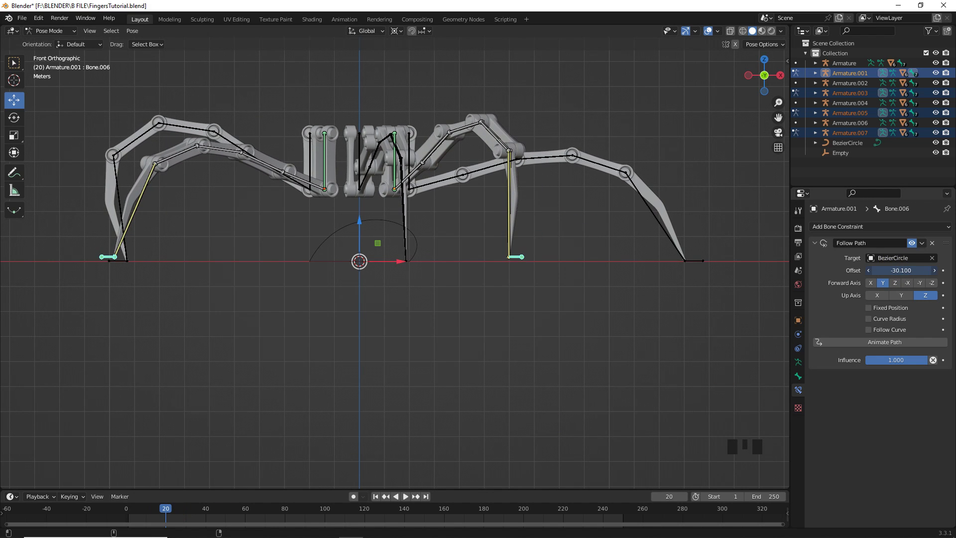
left_click(376, 497)
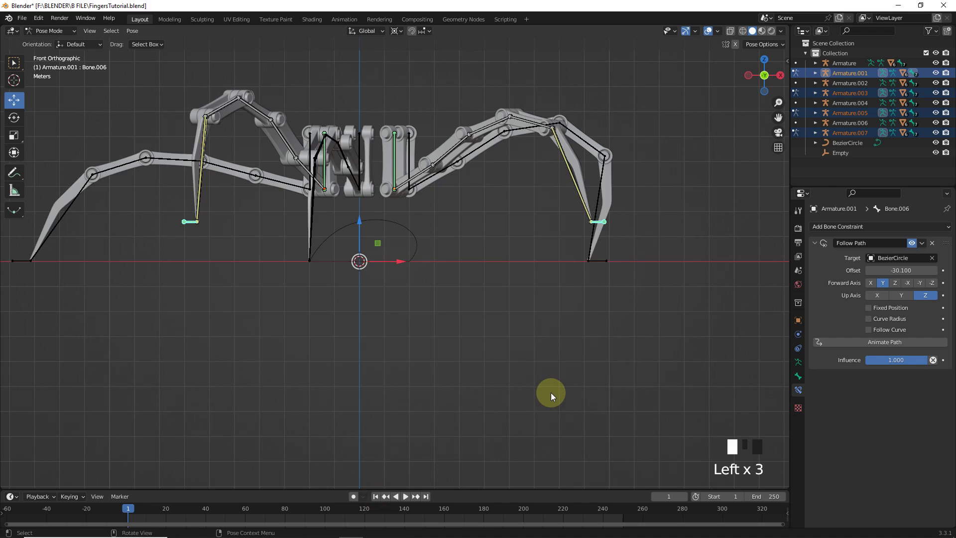
key("space")
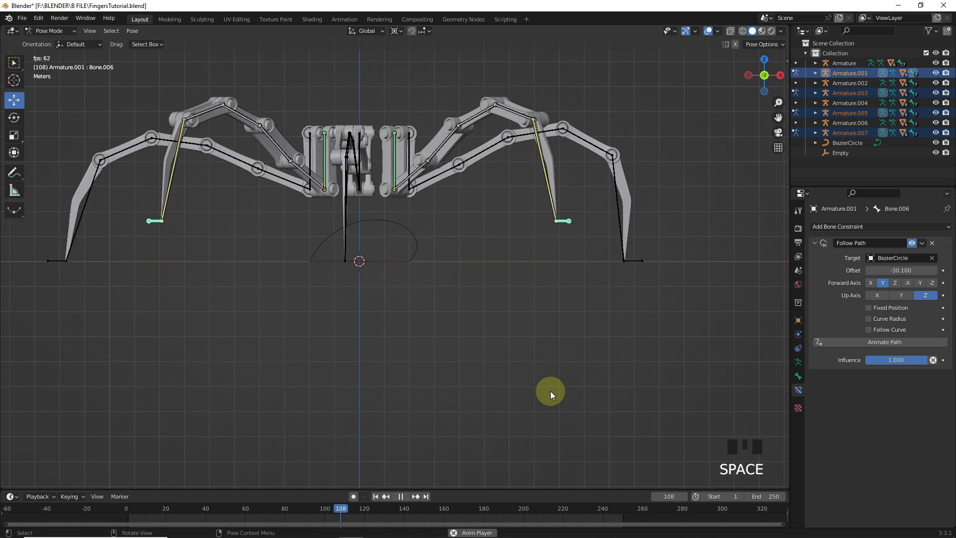
key("space")
Play the animation in a perspective view to check the alternating leg motion.
left_click_drag(442, 509, 328, 507)
middle_click_drag(448, 234, 467, 254)
key("space")
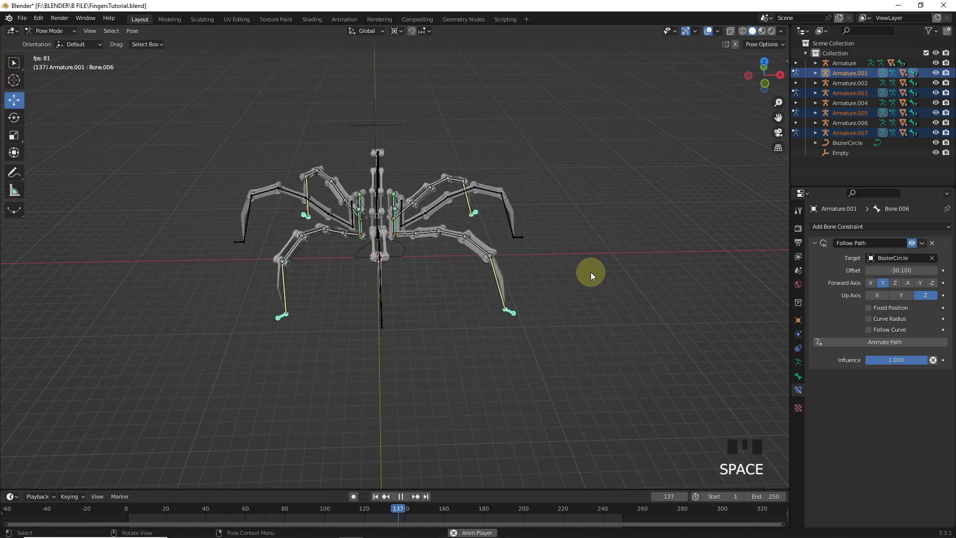
left_click(591, 272)
key("ctrl+z")
Return the armatures to Object Mode with nothing selected and view the whole walk cycle.
left_click(50, 31)
left_click(54, 43)
left_click(507, 253)
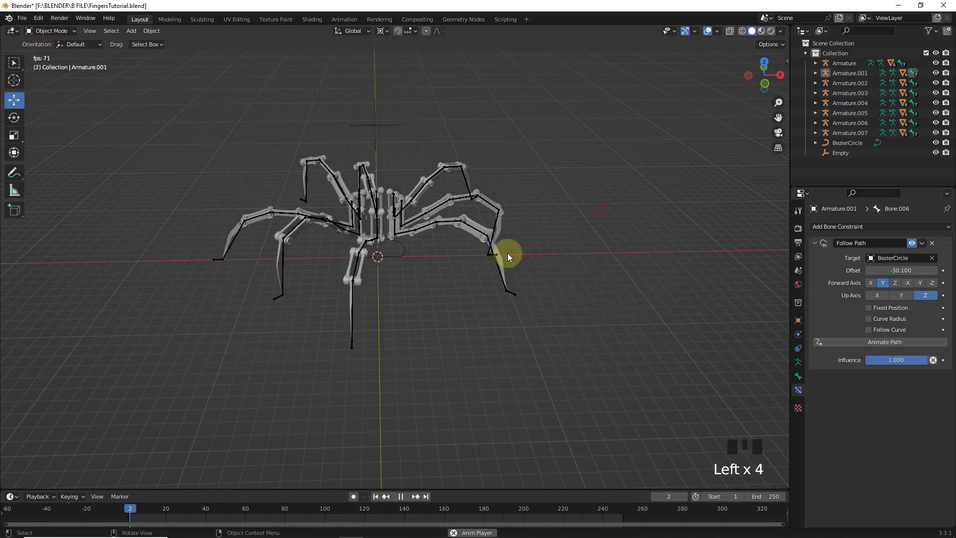
middle_click_drag(507, 253, 604, 239)
key("KP_1")
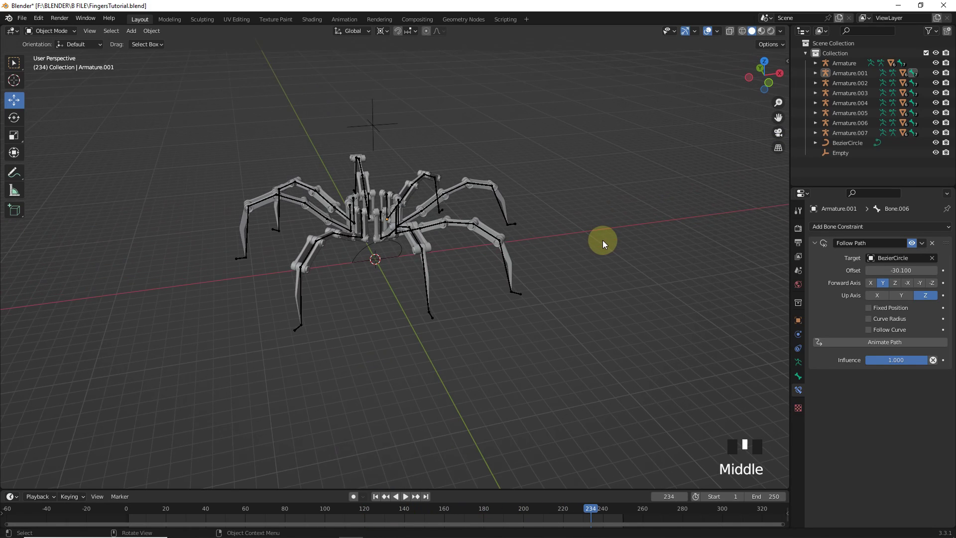
Add a Plain Axes empty and raise it above the existing empty to a Z location of about 15.16 m.
key("shift+a")
mouse_move(353, 263)
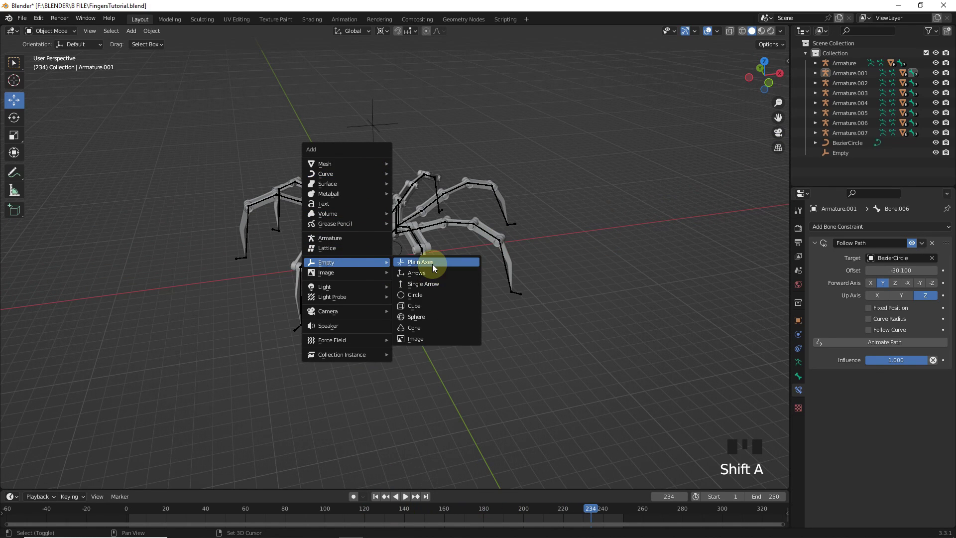
left_click(408, 254)
left_click_drag(377, 242, 379, 129)
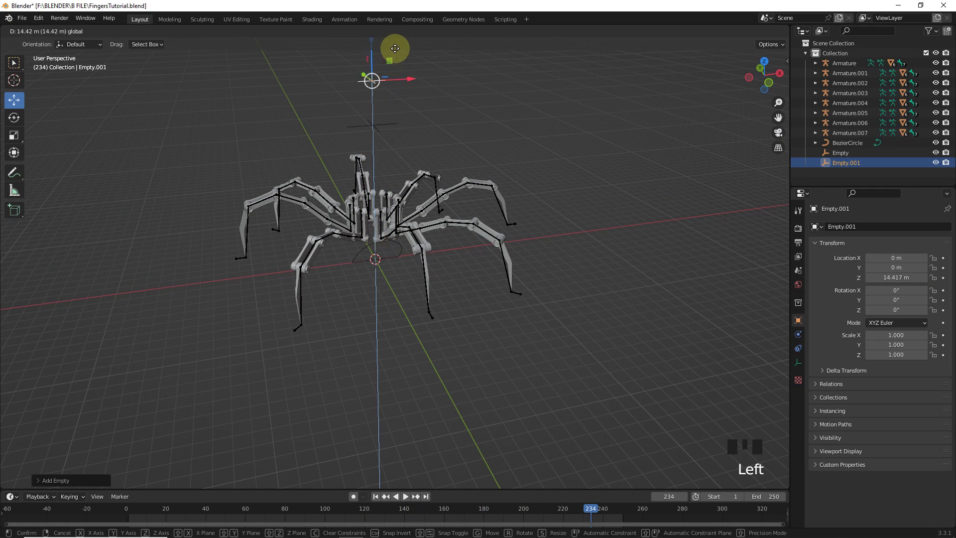
left_click_drag(395, 48, 420, 75)
key("ctrl+z")
Set the pivot point to Median Point and scale the new empty up to about 1.74.
key("period")
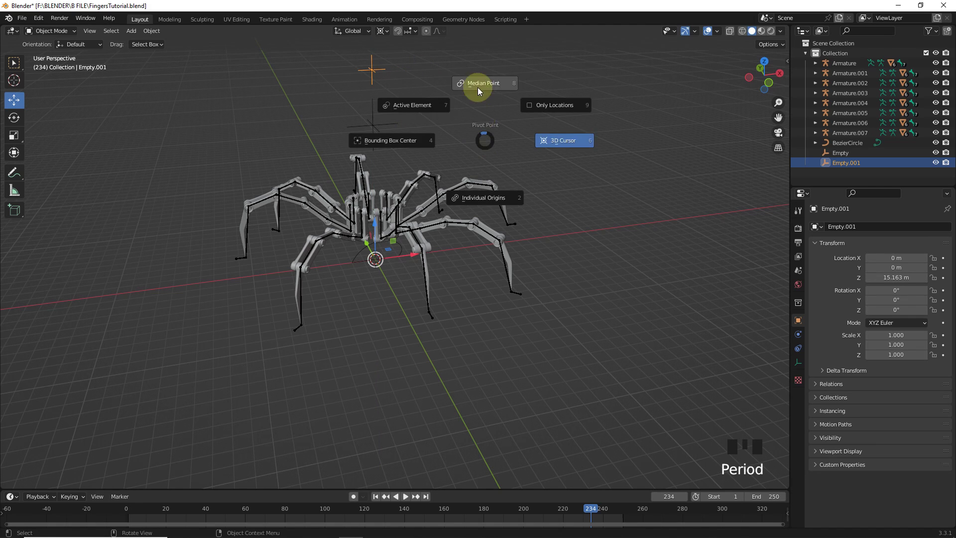
left_click(477, 87)
key("s")
left_click(464, 133)
scroll(465, 133, "down", 2)
middle_click_drag(464, 133, 464, 147, "shift")
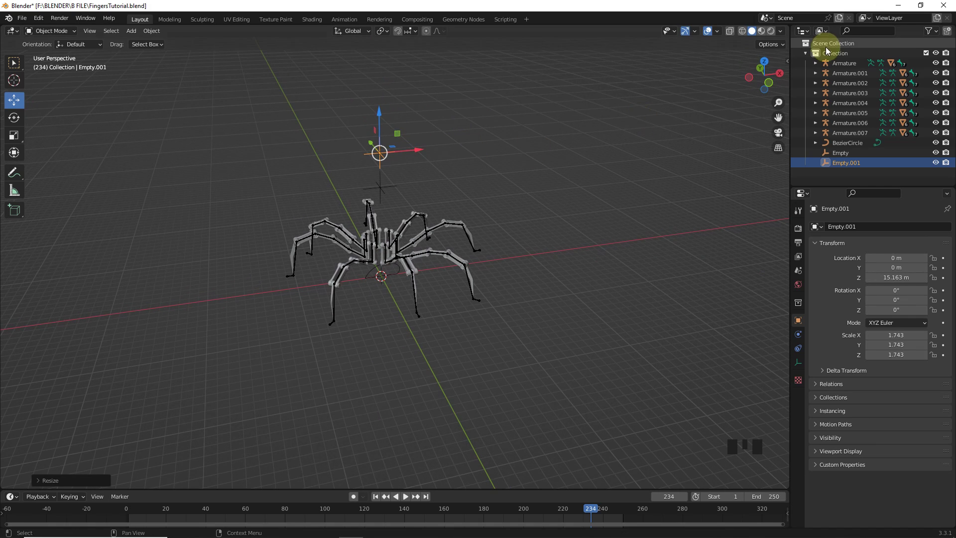
Select all eight armatures with Empty.001 last, and parent the armatures to that empty.
left_click(848, 65)
left_click(847, 133, "shift")
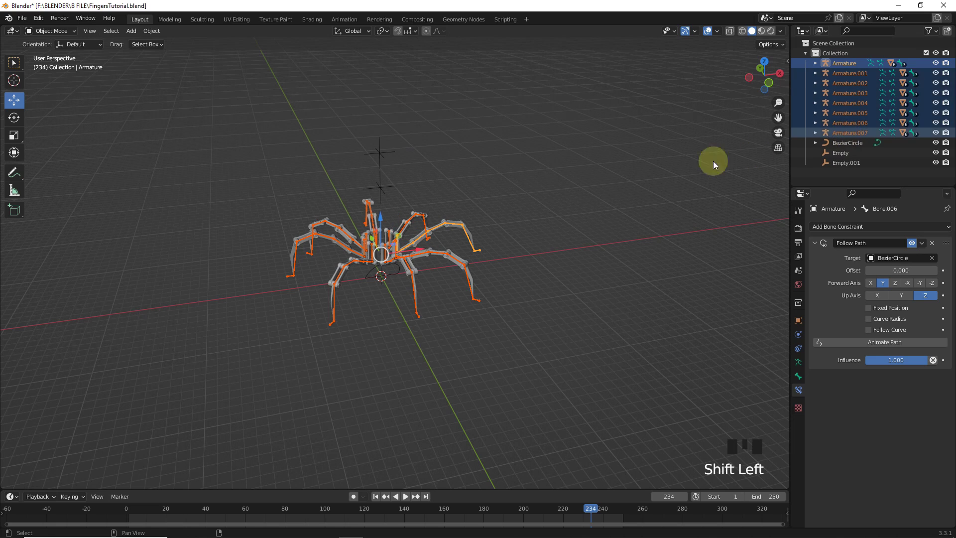
left_click(380, 148, "shift")
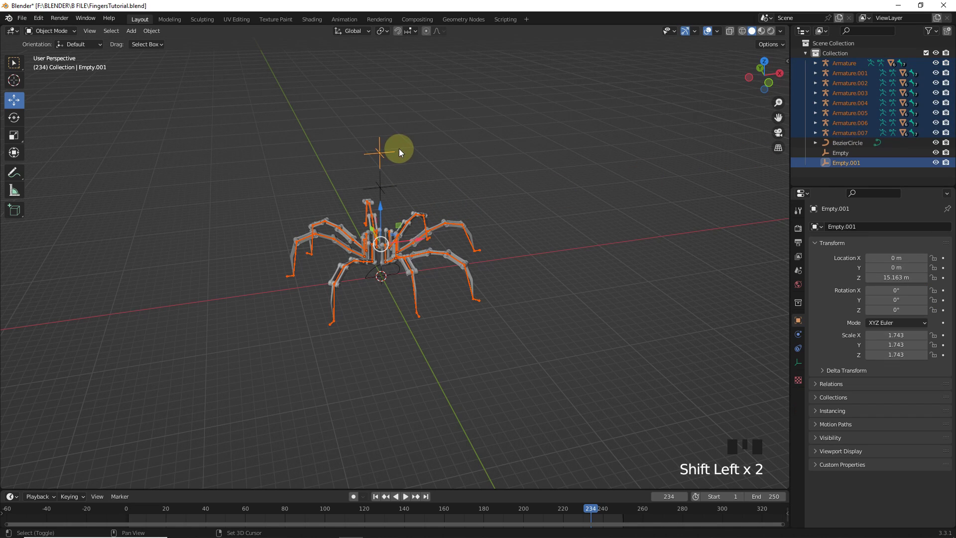
key("ctrl+p")
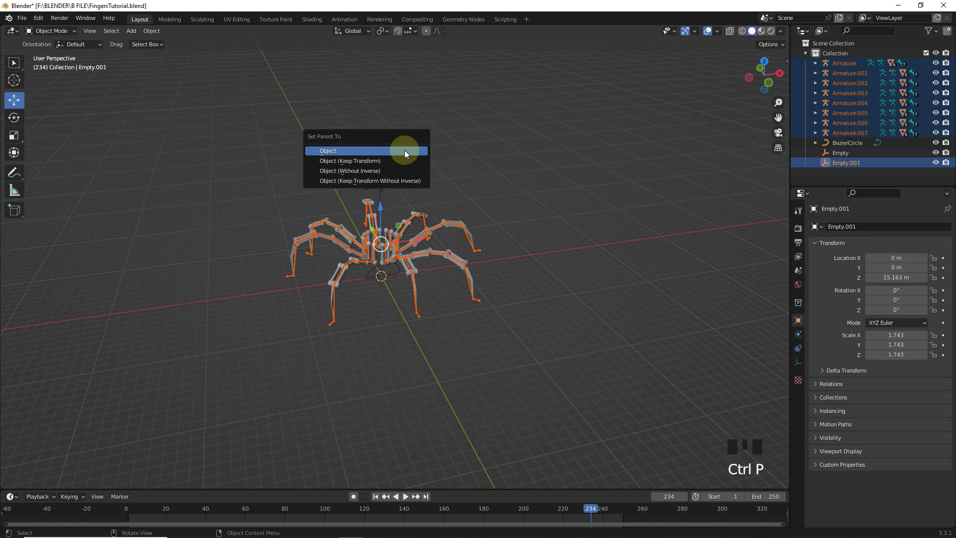
left_click(403, 158)
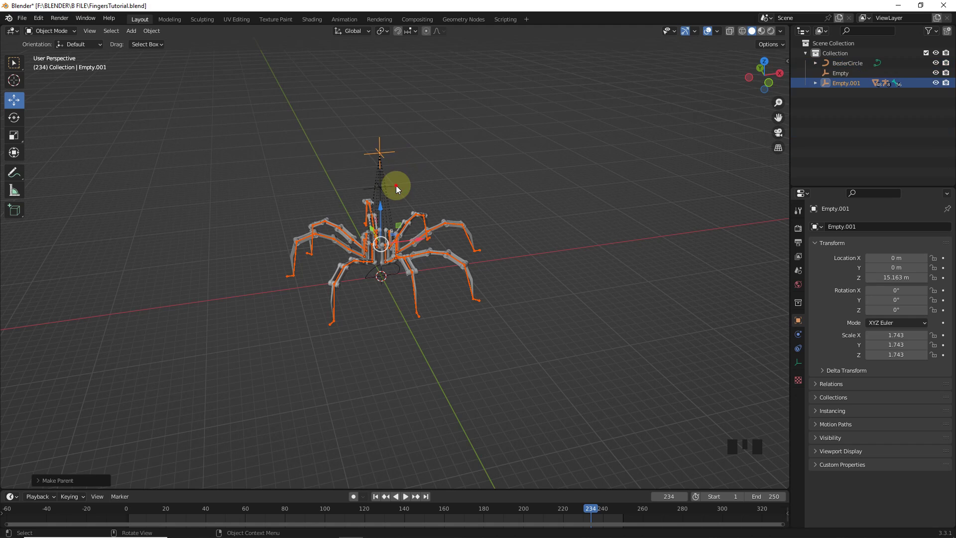
Parent the lower empty to Empty.001, and test the hierarchy by temporarily moving Empty.001.
left_click(396, 186)
left_click(393, 150, "shift")
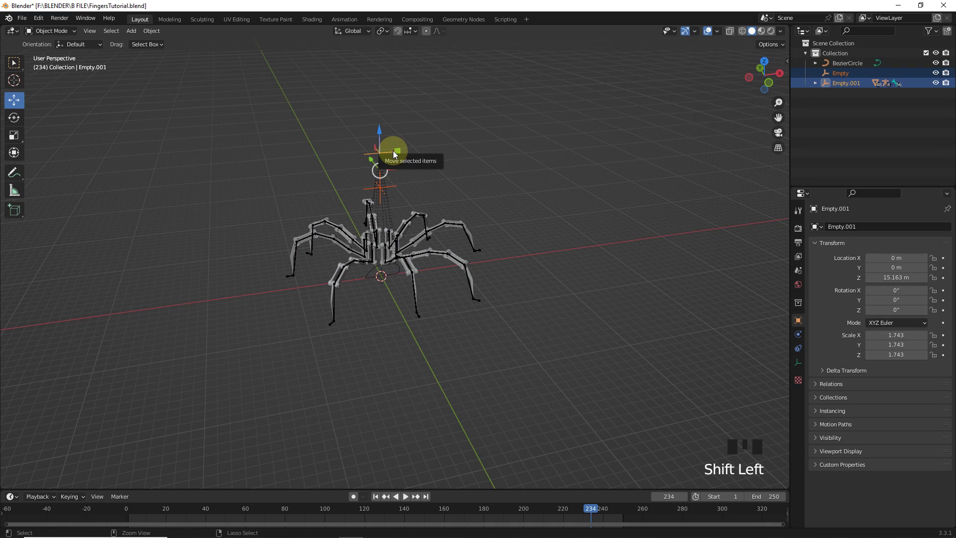
key("ctrl+p")
left_click(396, 151)
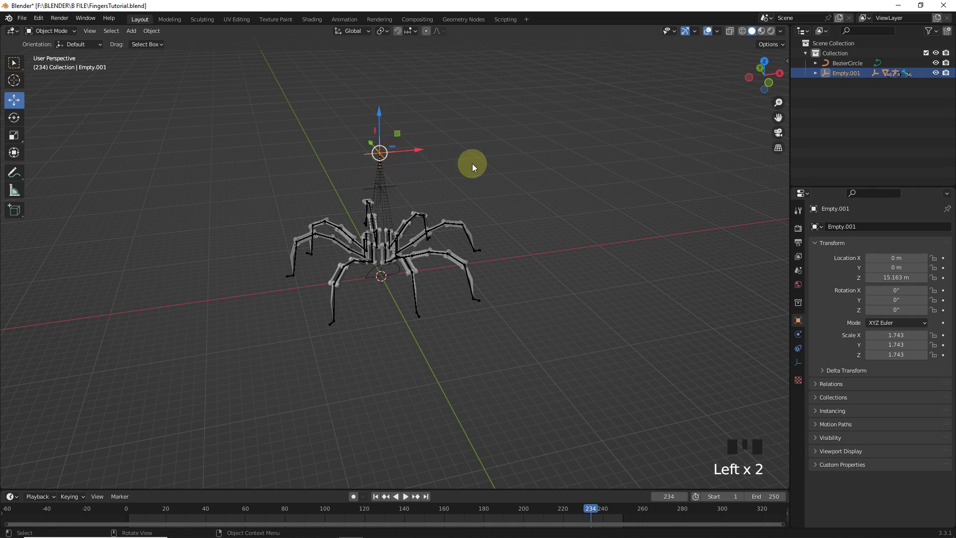
key("g")
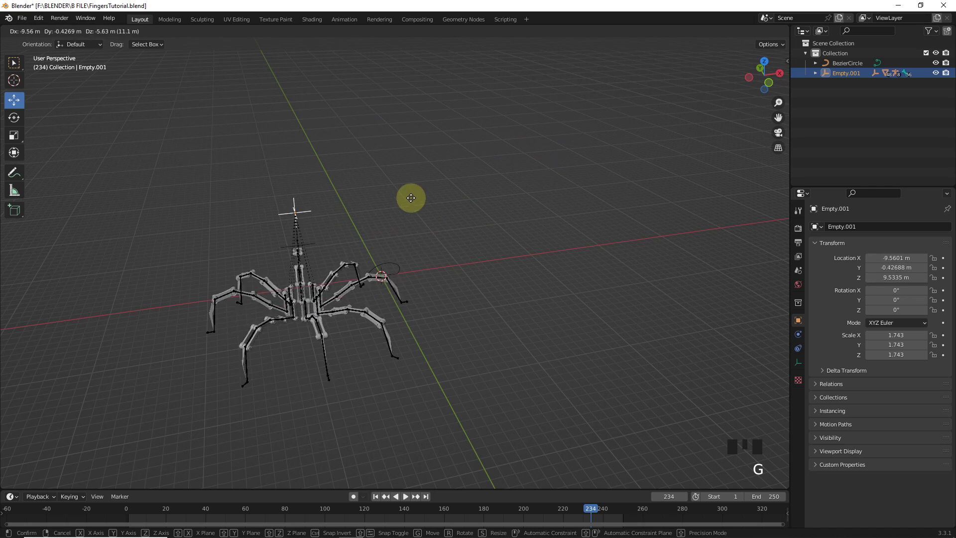
right_click(532, 195)
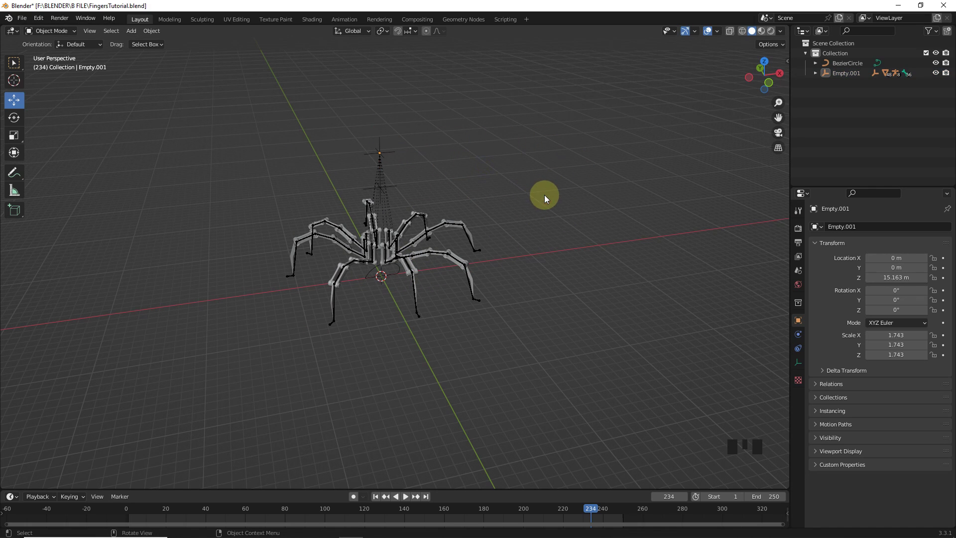
Add a Path curve to the scene and select the upper empty, Empty.001.
middle_click_drag(545, 196, 509, 176)
scroll(488, 190, "up", 3)
key("shift+a")
mouse_move(444, 50)
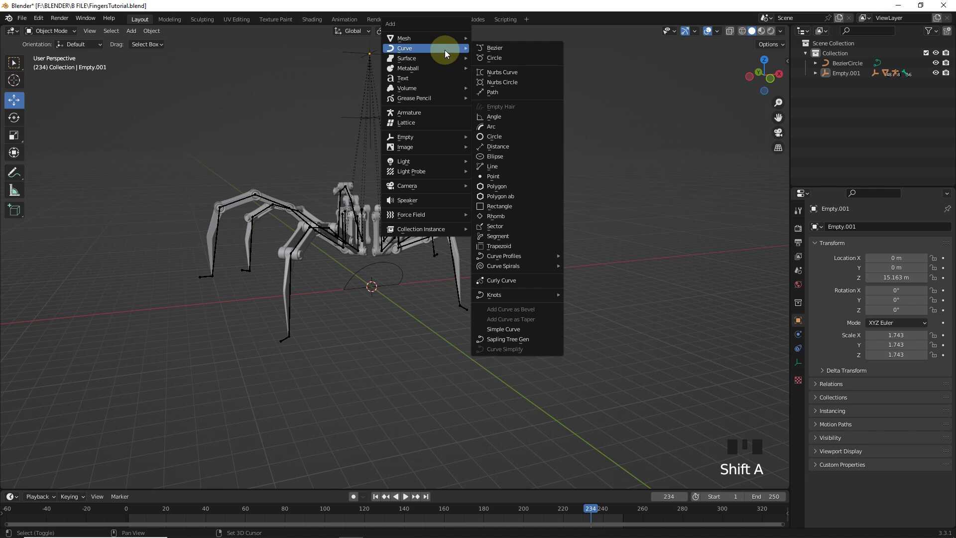
left_click(504, 92)
left_click(382, 56)
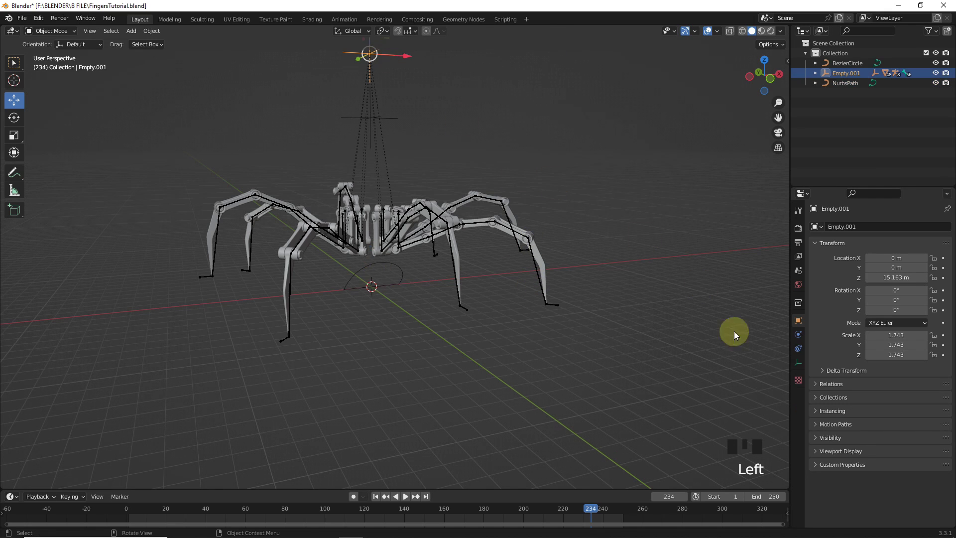
Add a Follow Path constraint to Empty.001 targeting NurbsPath, animate the path, and play the animation from frame 1.
left_click(798, 348)
left_click_drag(886, 228, 922, 298)
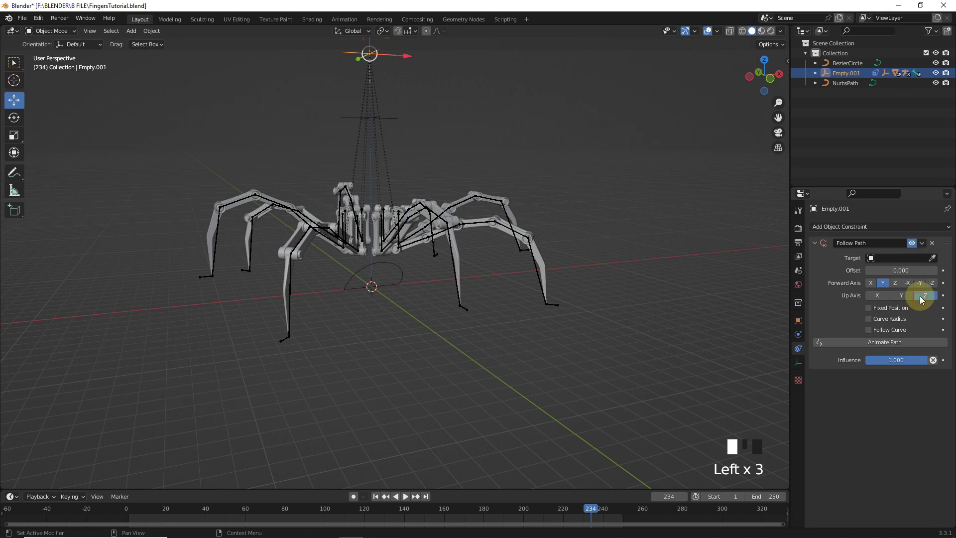
left_click(846, 83)
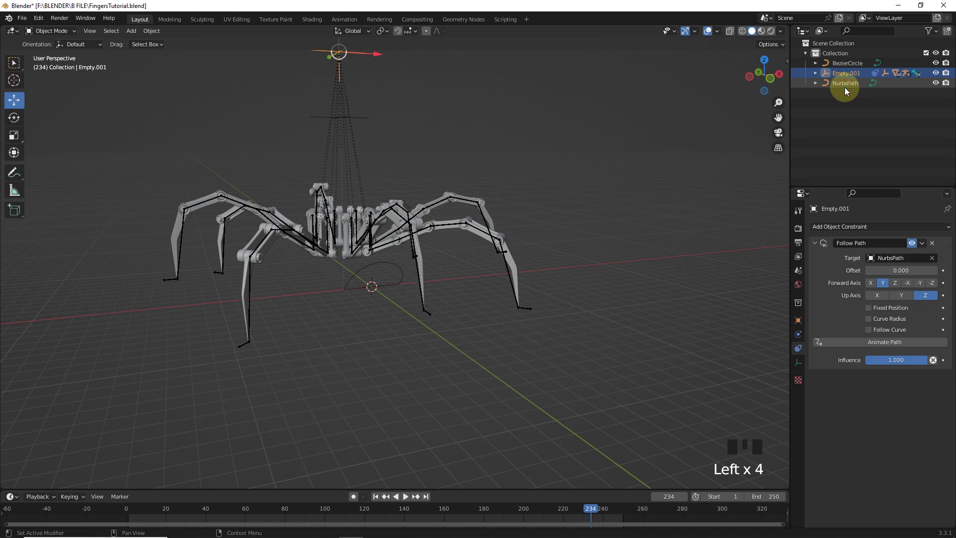
left_click(894, 343)
left_click(376, 497)
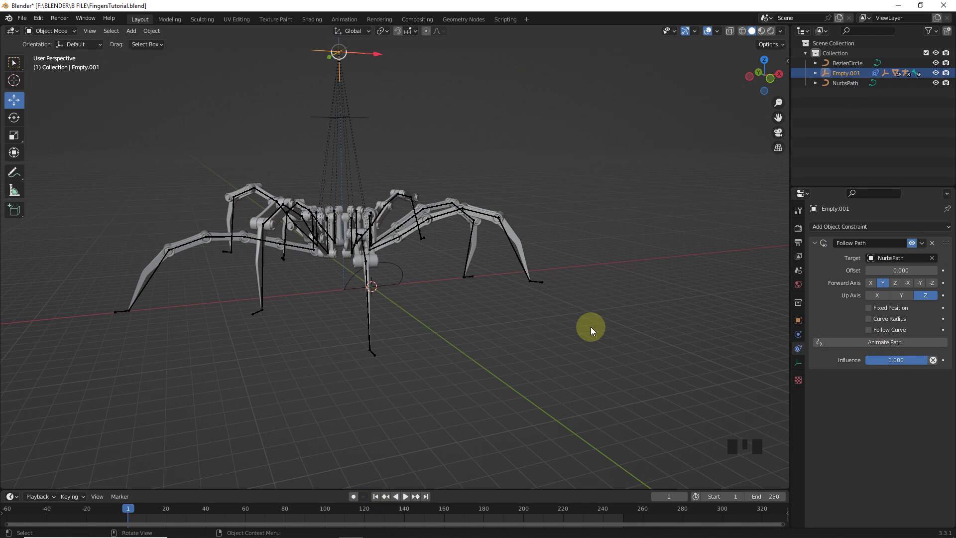
key("space")
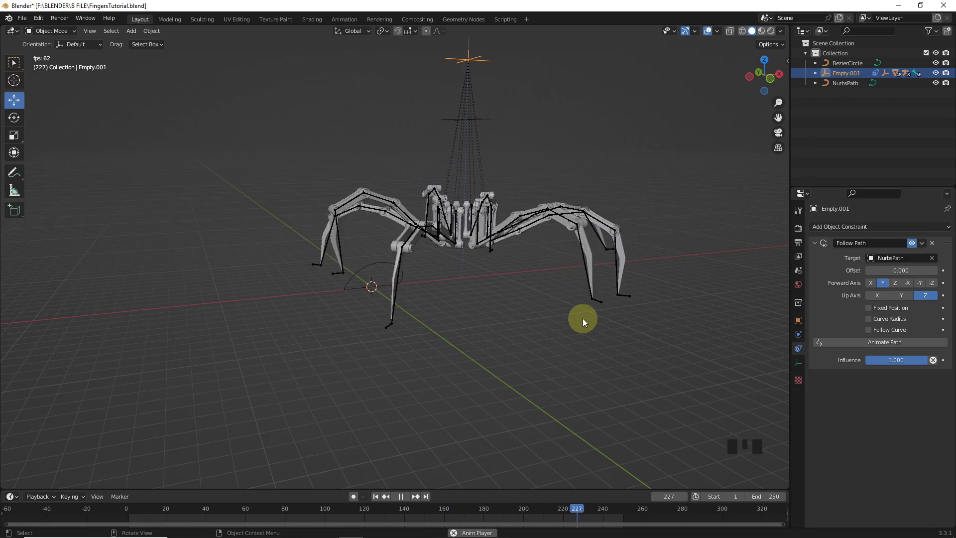
Rotate NurbsPath 180° about the Z axis and check the travel direction by playing the animation in front view.
double_click(389, 308)
key("r")
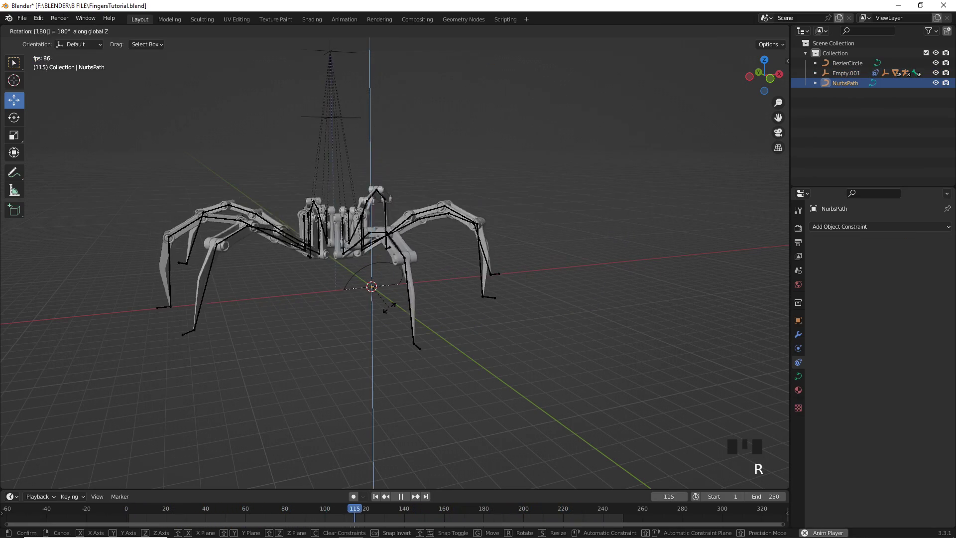
left_click(389, 307)
middle_click_drag(416, 291, 373, 276)
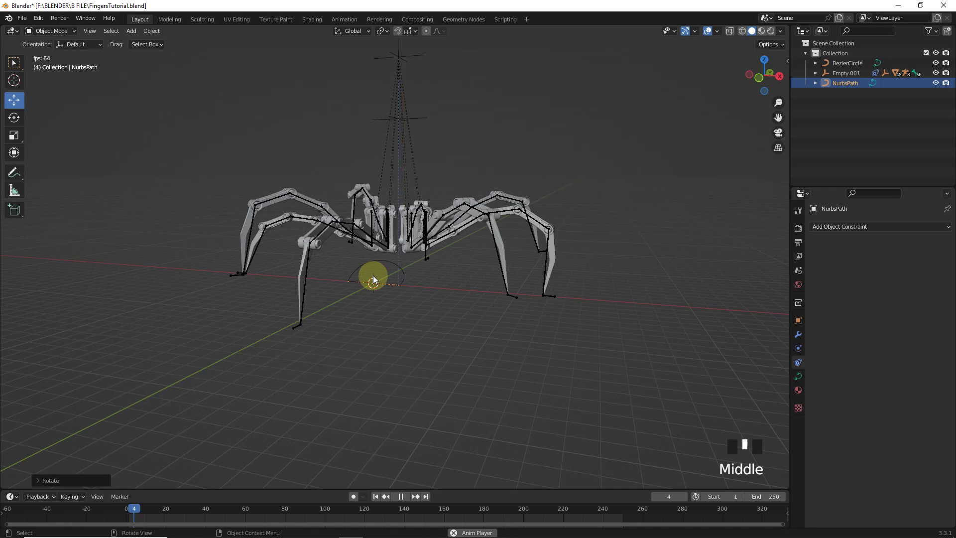
key("KP_1")
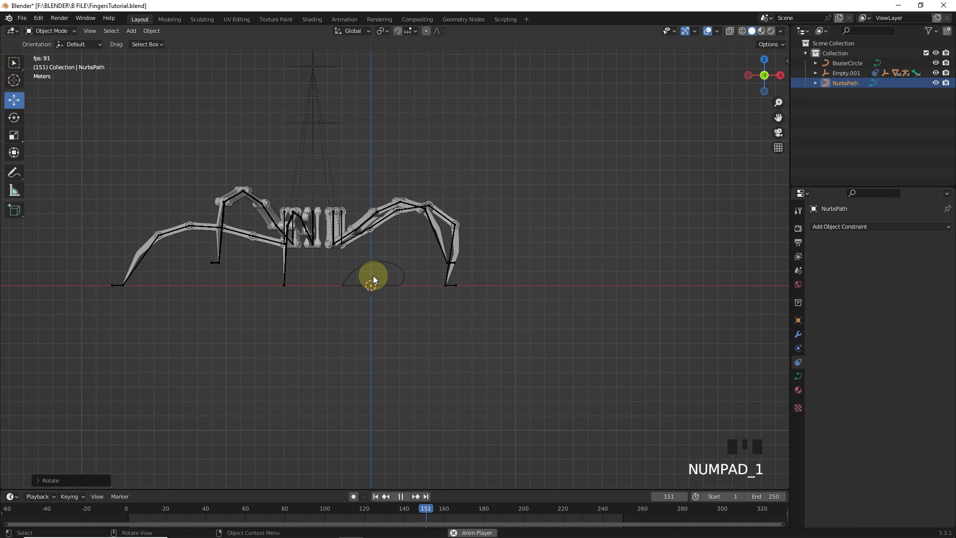
key("space")
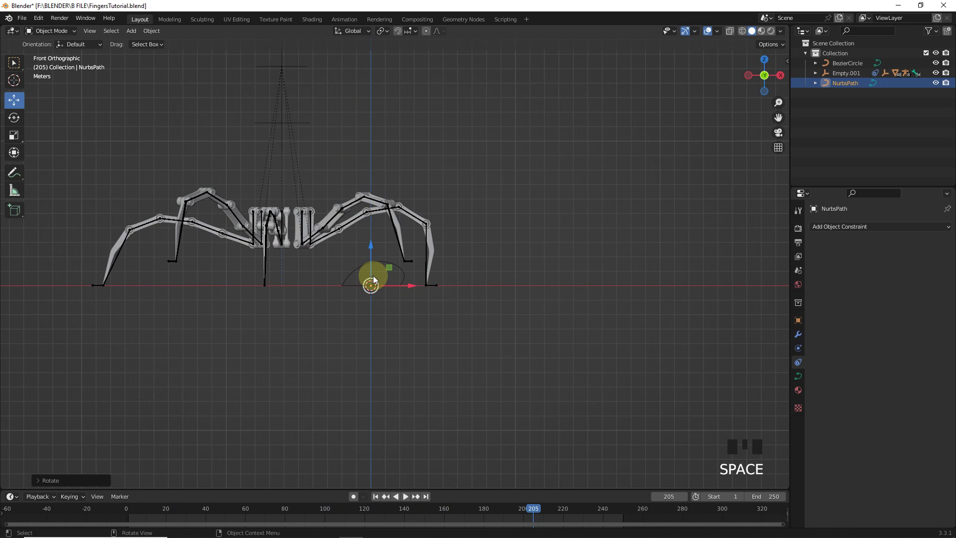
key("space")
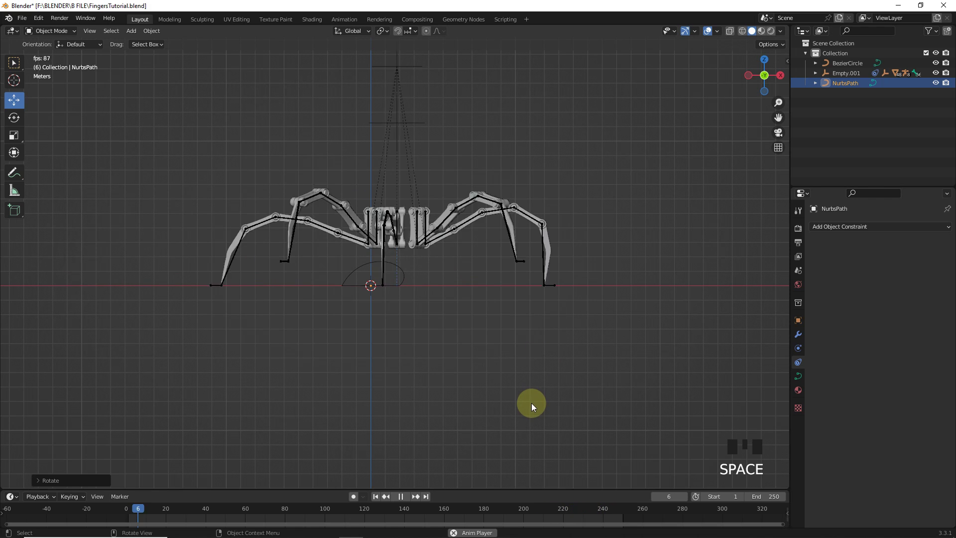
key("space")
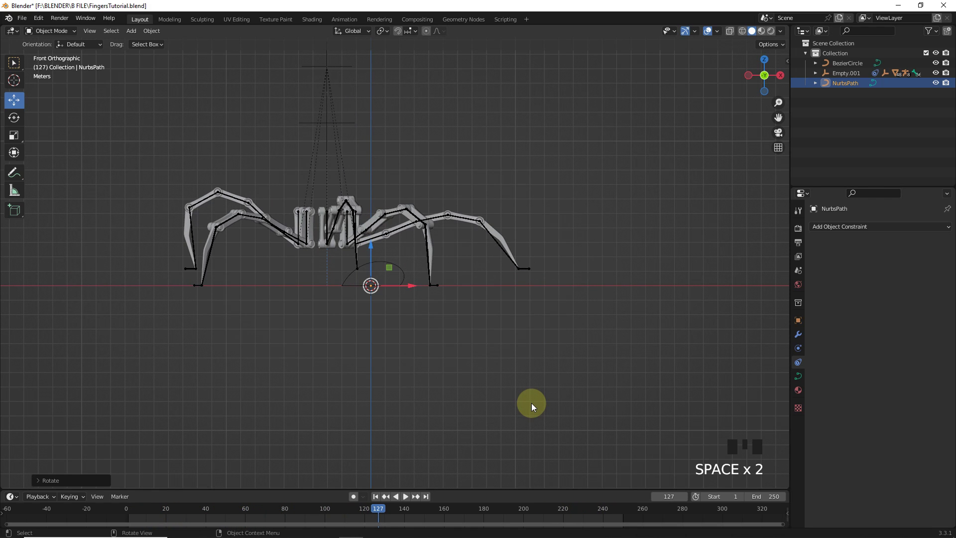
Set NurbsPath's path animation length to 20 frames and play the walk from frame 1.
left_click(838, 84)
left_click(798, 376)
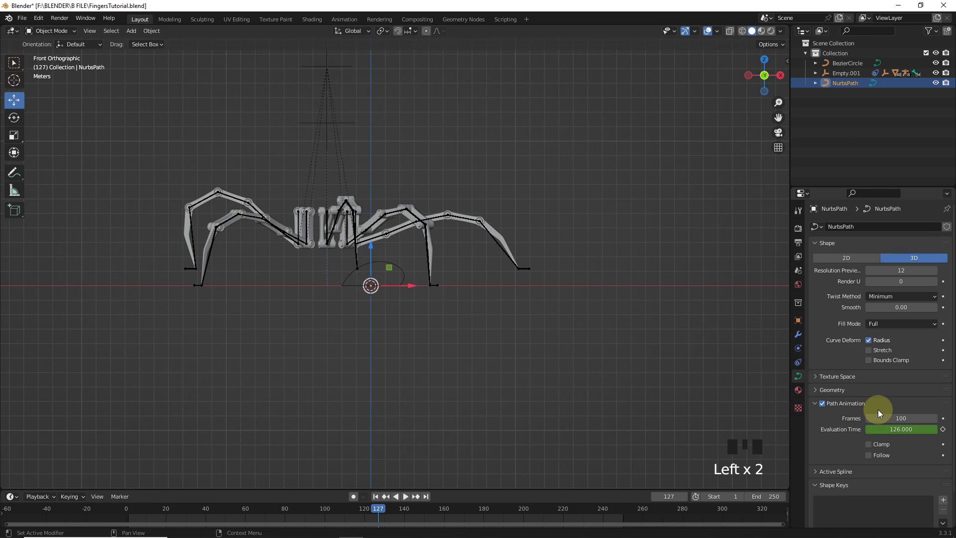
key("Return")
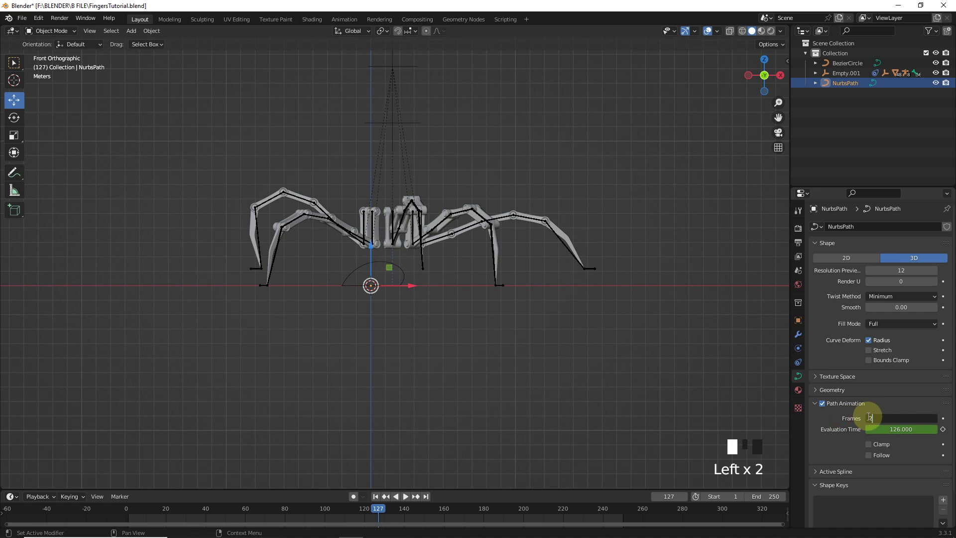
type("0")
left_click(617, 420)
left_click(376, 496)
scroll(557, 339, "down", 3)
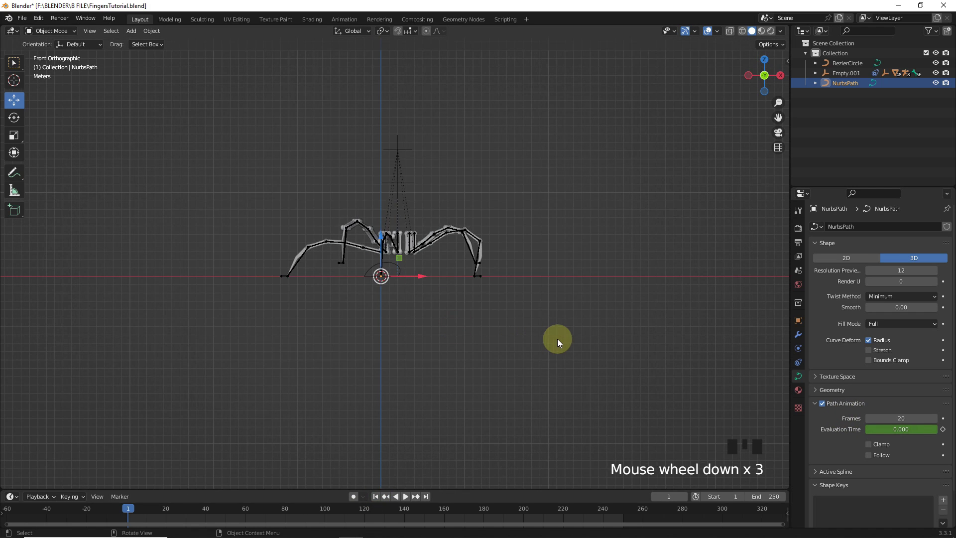
key("space")
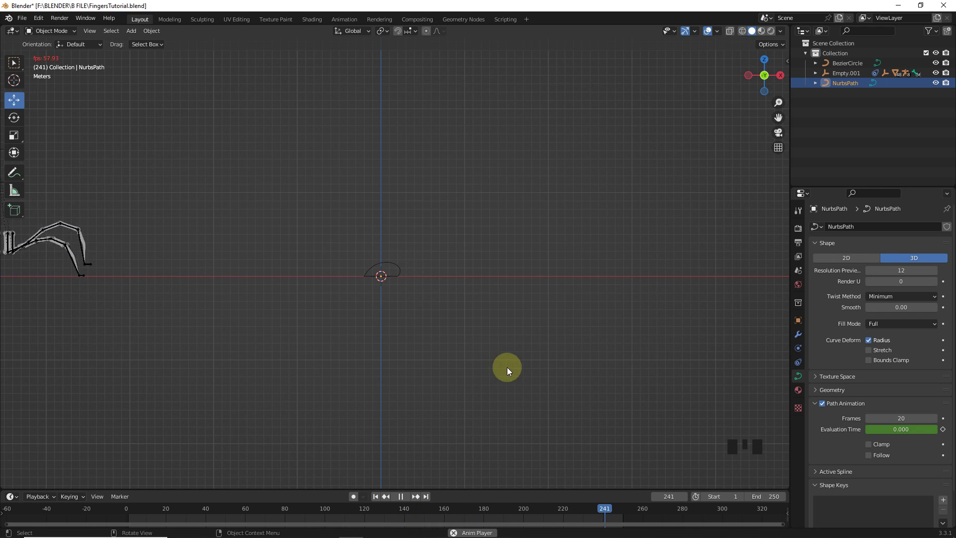
middle_click_drag(401, 357, 588, 342)
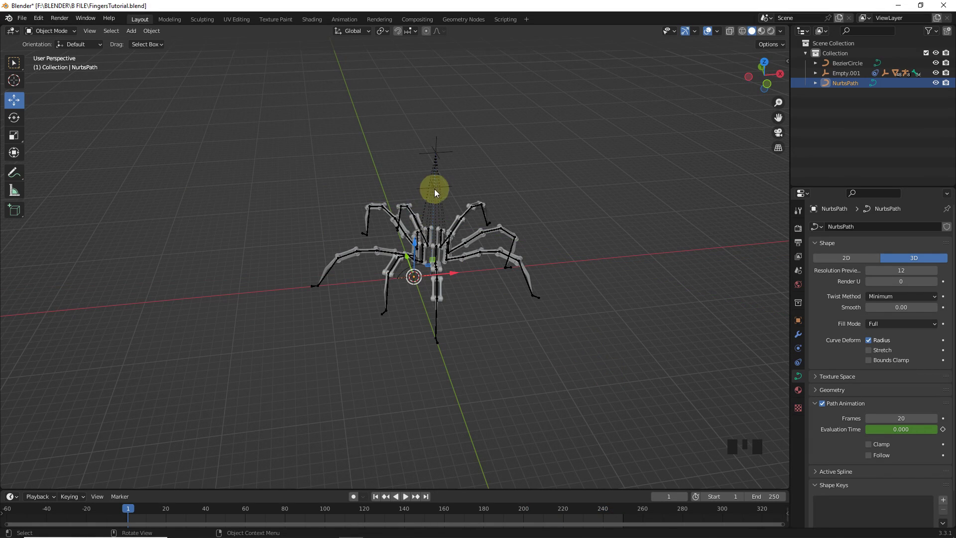
Keyframe the lower empty's location at frame 1, split the viewport, and open a Graph Editor in the new area.
left_click(448, 188)
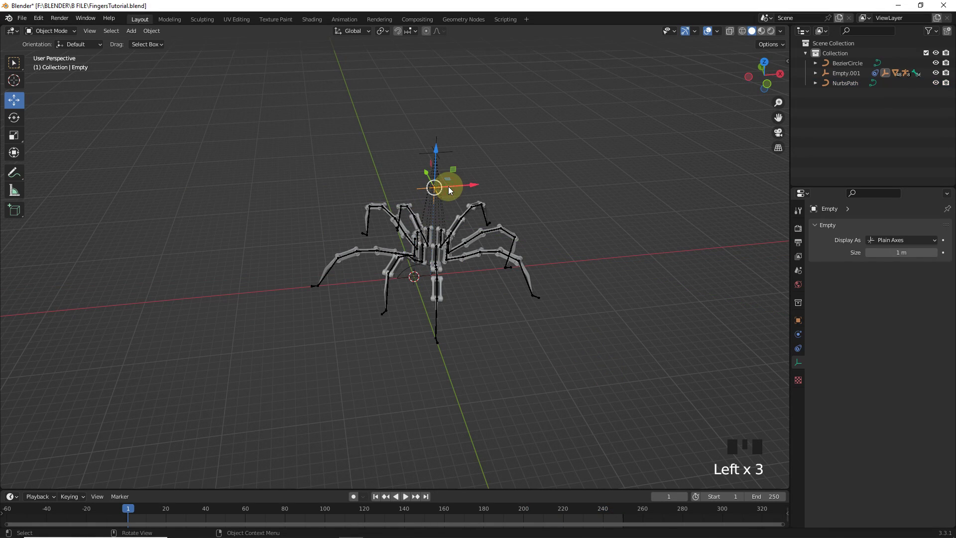
left_click_drag(1, 486, 420, 467)
left_click(799, 320)
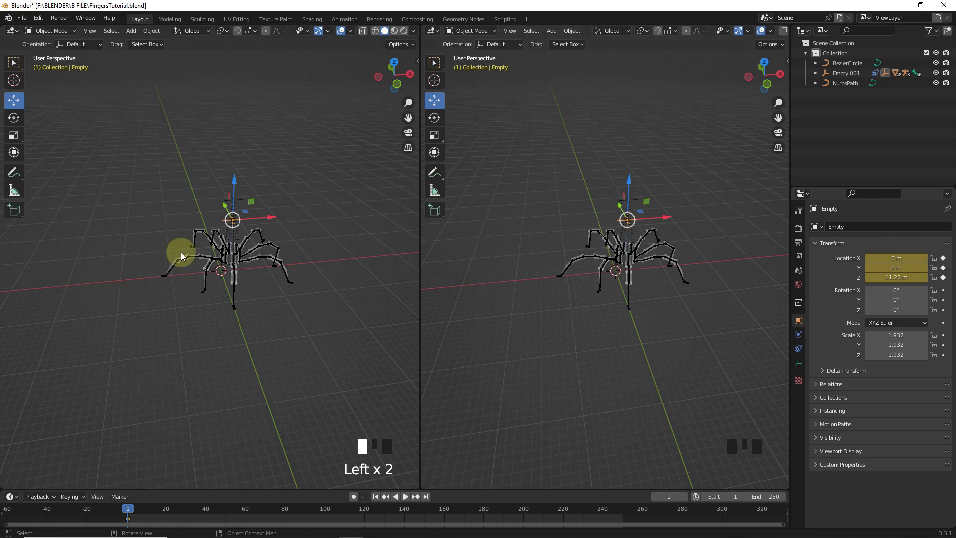
left_click(11, 39)
left_click(122, 80)
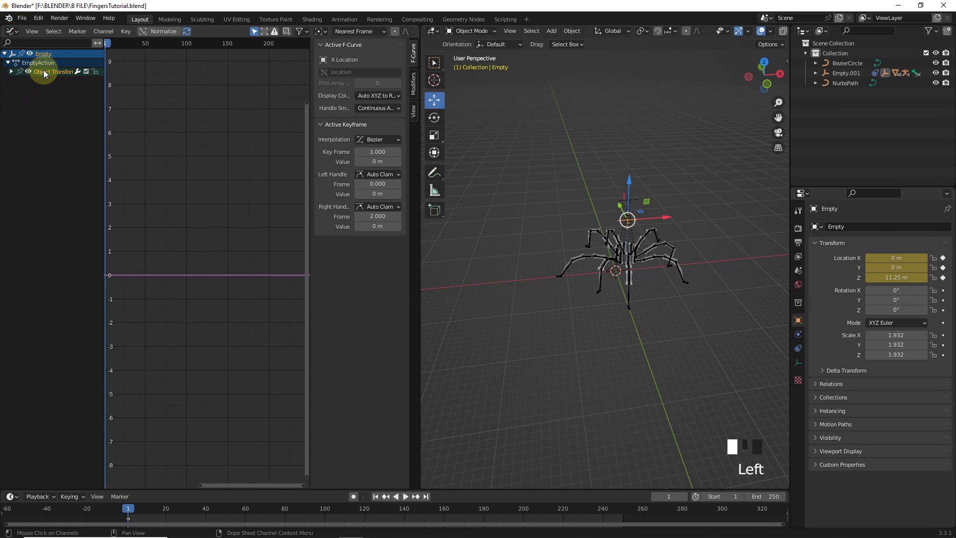
Add a Noise modifier with scale 24.3 to the lower empty's Z Location curve and briefly preview the motion.
left_click(15, 75)
left_click(45, 99)
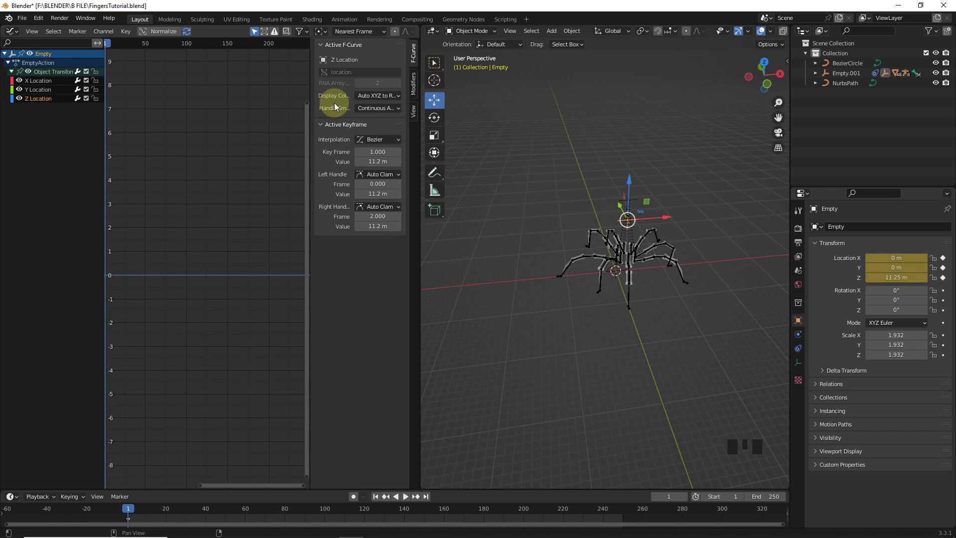
left_click(413, 83)
left_click(349, 45)
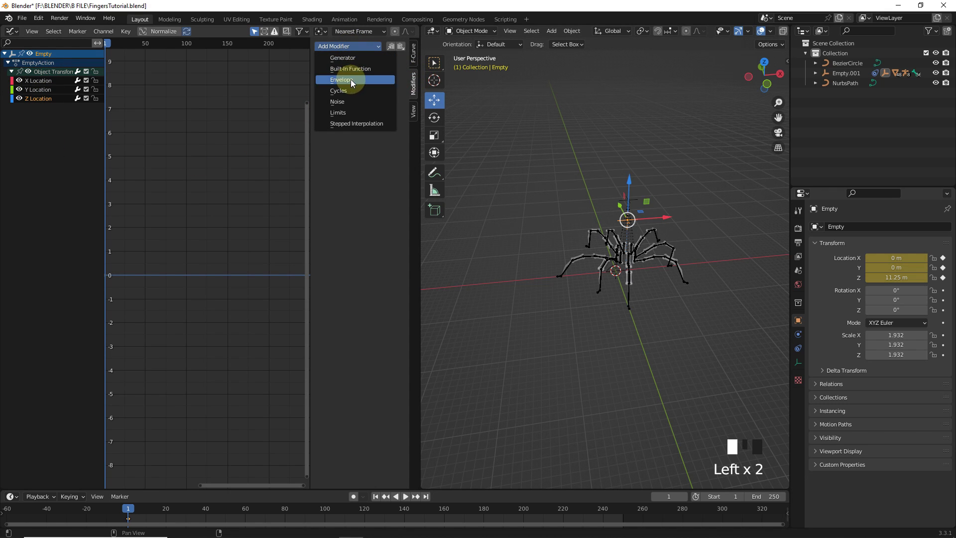
left_click(352, 105)
scroll(235, 183, "down", 2)
middle_click_drag(230, 151, 240, 218, "shift")
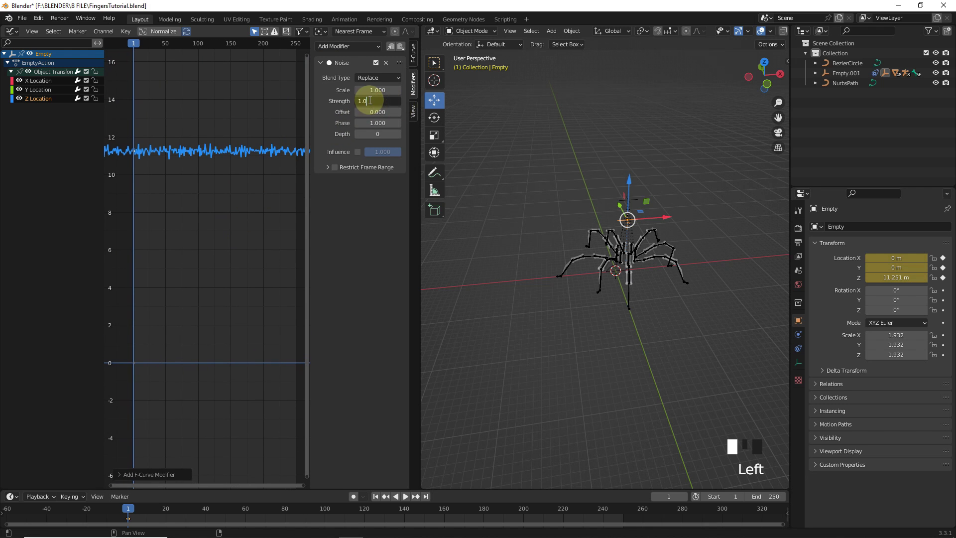
left_click(378, 89)
left_click_drag(377, 89, 408, 90)
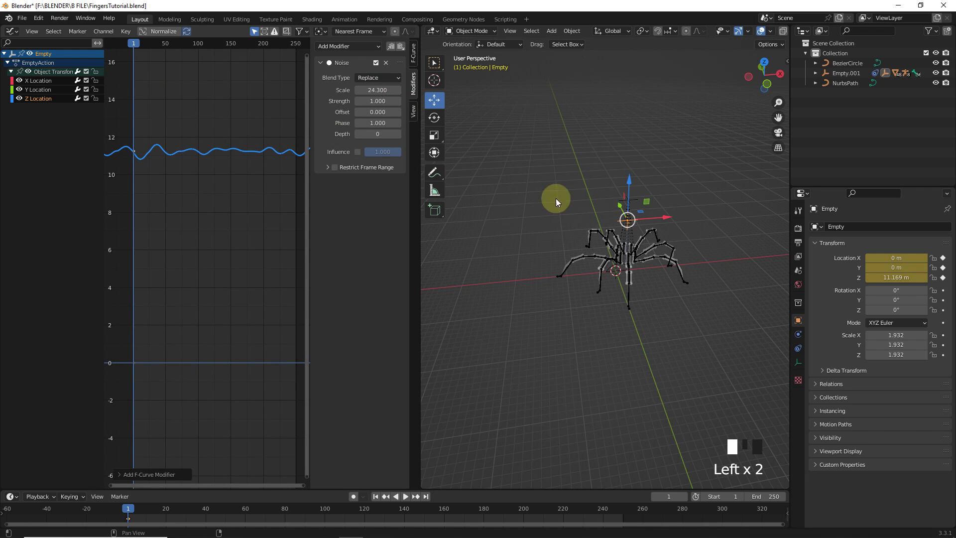
key("space")
key("space")
left_click(375, 497)
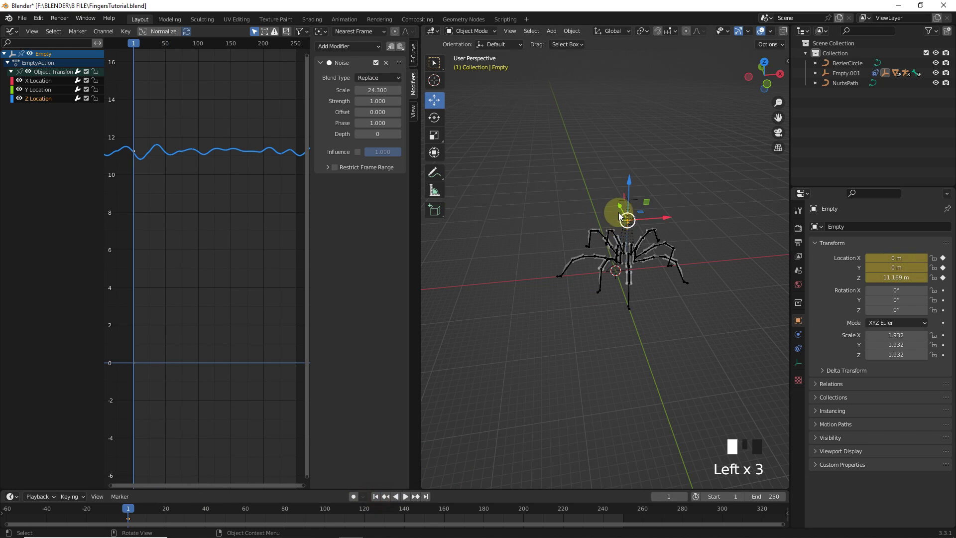
Disable the Follow Path constraint on Empty.001, reselect the lower empty, and play the animation in place.
left_click(629, 198)
left_click(799, 348)
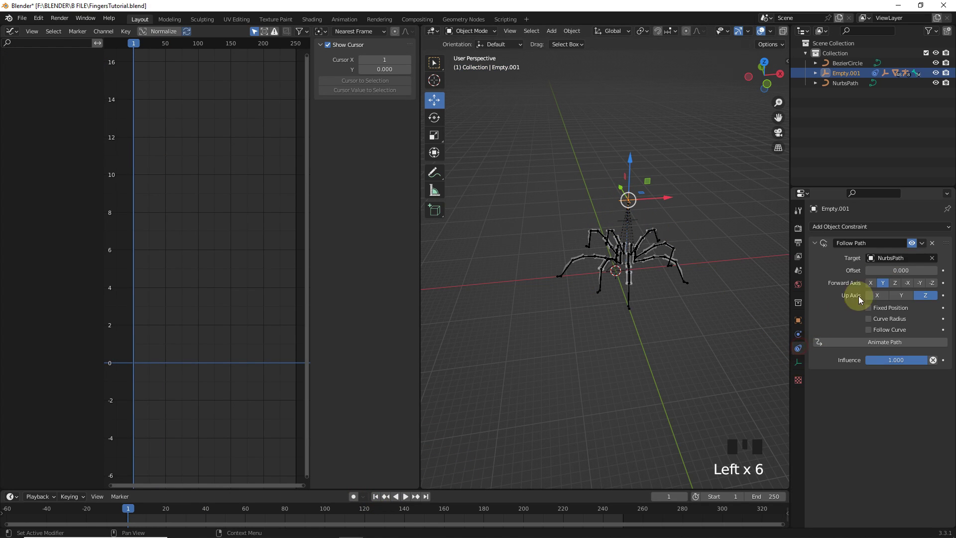
left_click(917, 243)
left_click(608, 259)
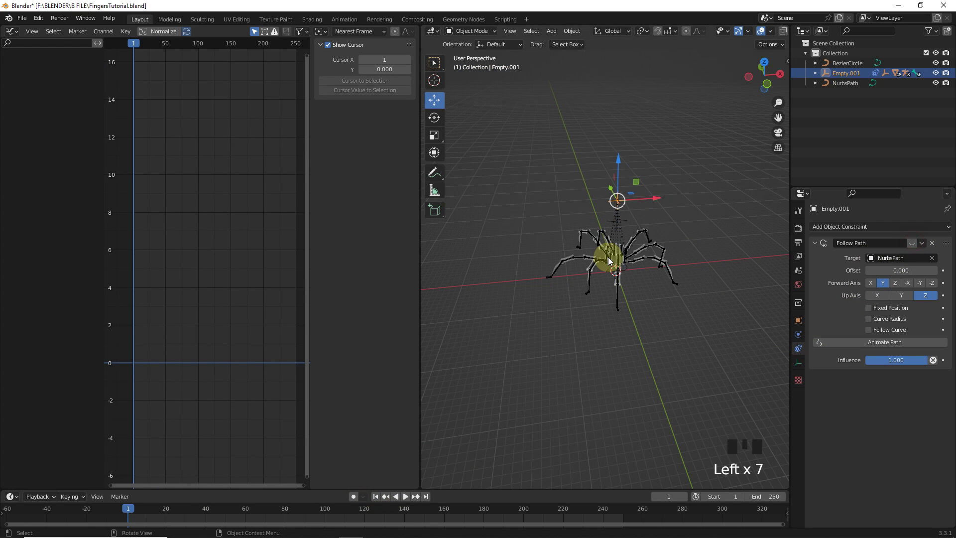
left_click(612, 225)
key("space")
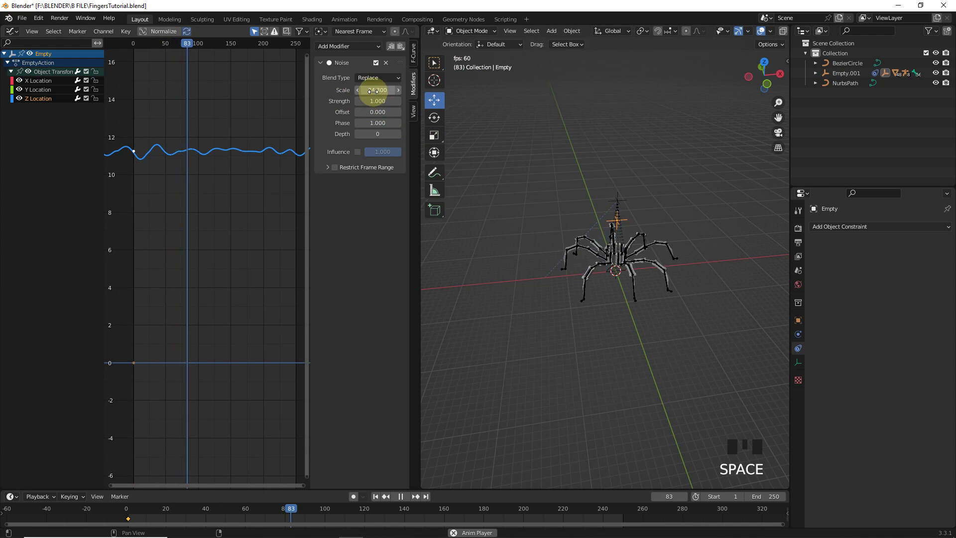
Set the Z Location noise scale to 24.6 and strength to 0.6 while previewing, and stop playback.
mouse_move(375, 90)
left_mouse_down()
mouse_move(366, 90)
mouse_move(402, 101)
mouse_move(366, 102)
mouse_move(378, 101)
left_mouse_up()
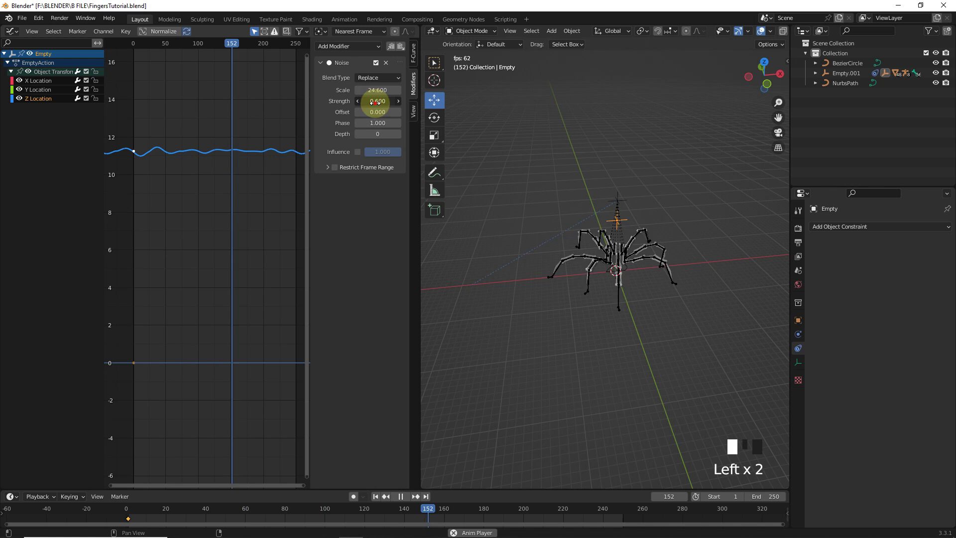
left_click(377, 101)
left_click(356, 242)
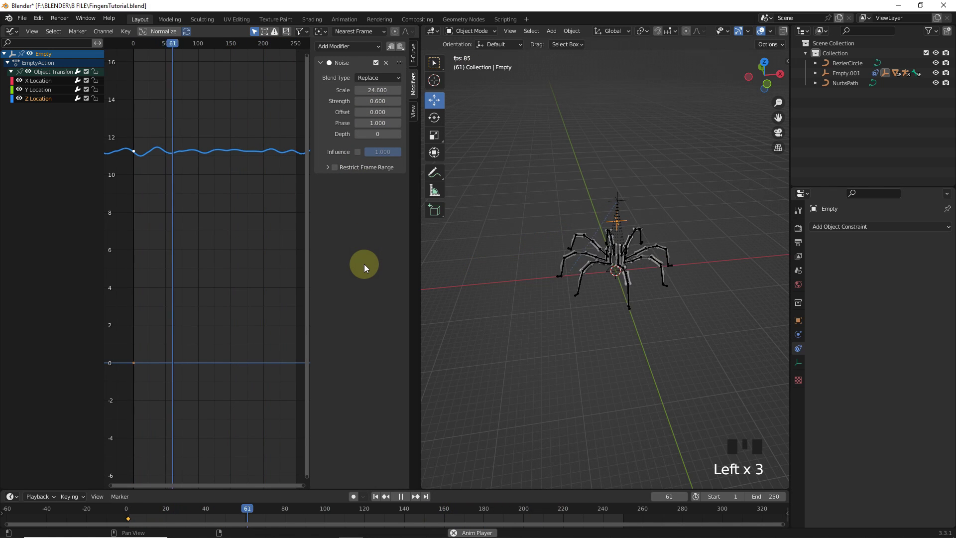
key("space")
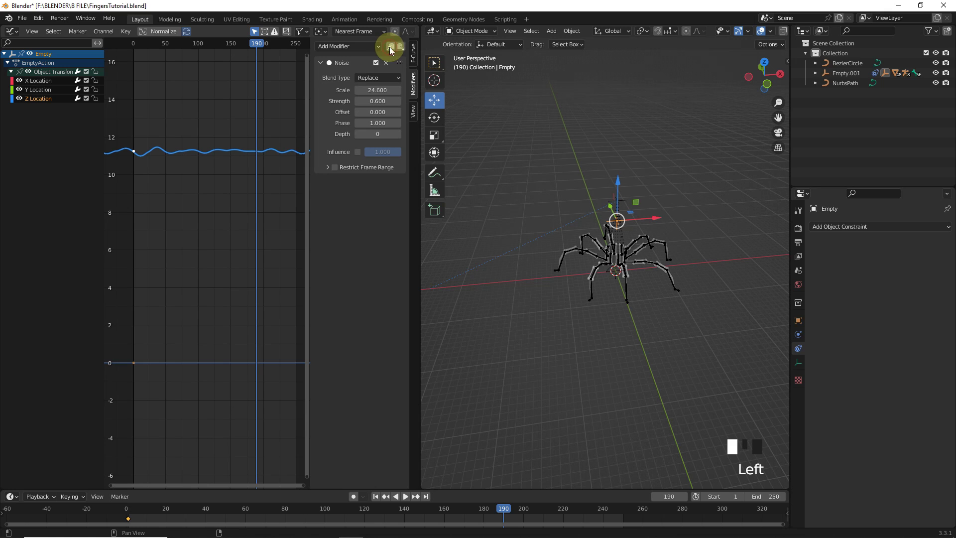
Copy the Noise modifier to the X and Y Location curves, with offsets of -120.2 for X and 49.4 for Y.
left_click(52, 81)
left_click(402, 48)
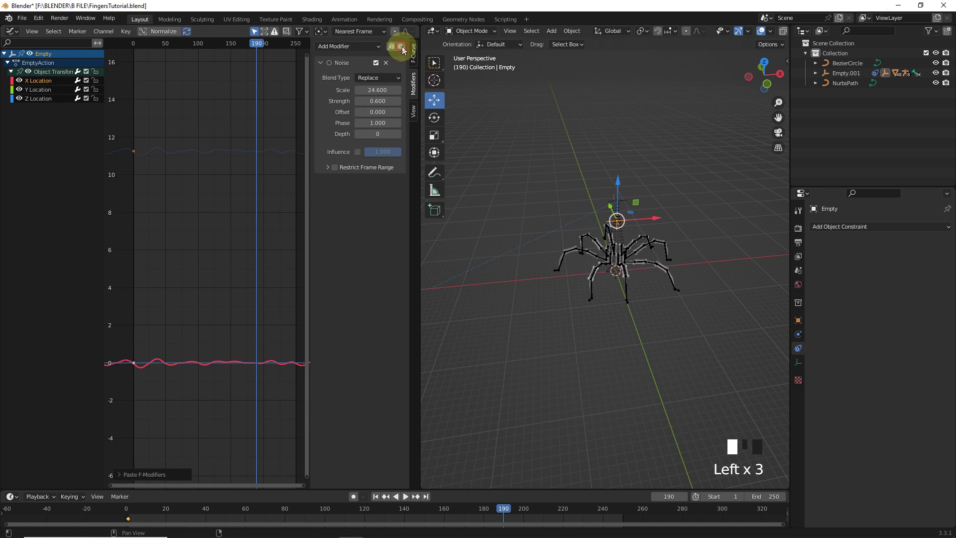
left_click(40, 90)
left_click(401, 49)
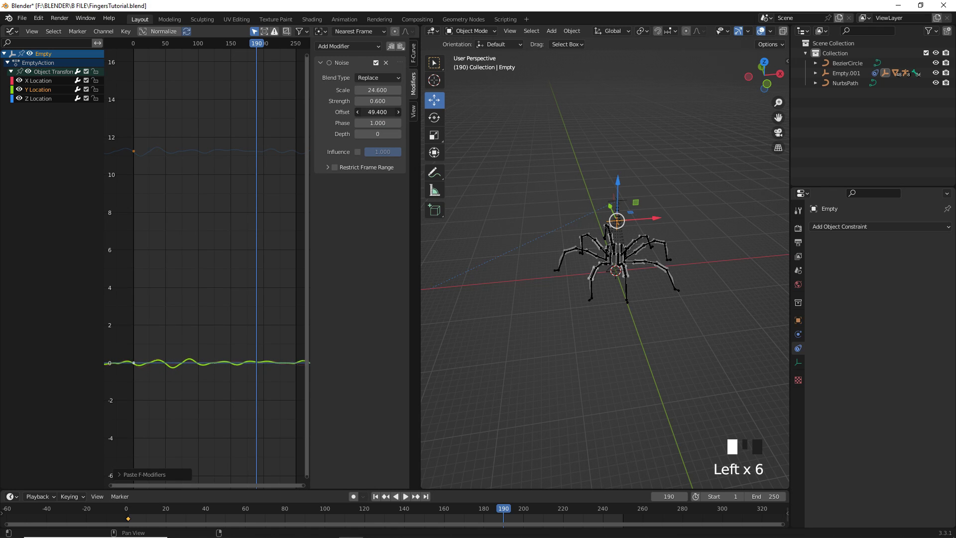
left_click(35, 83)
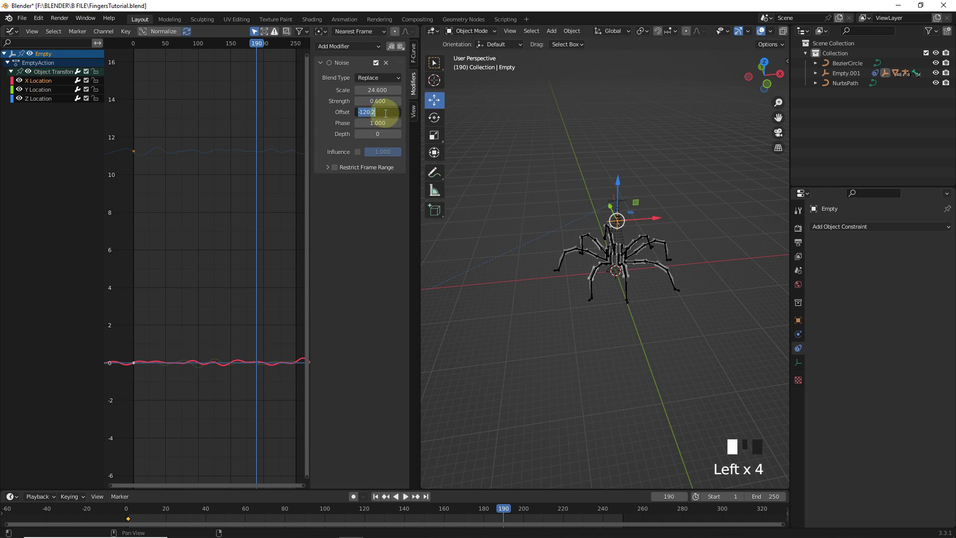
Preview the noise, close the Graph Editor area, and replay the animation from frame 1 in the full viewport.
left_click(671, 351)
key("space")
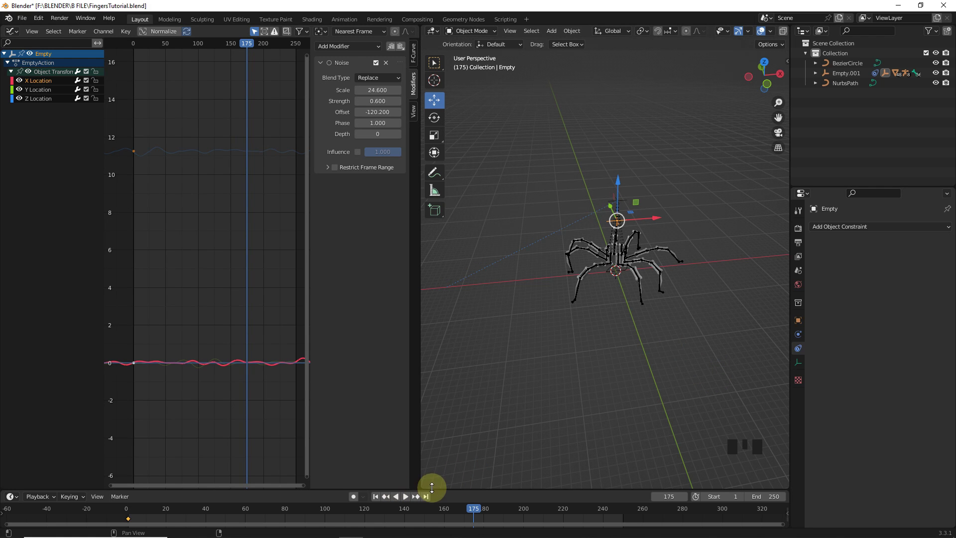
left_click(420, 486)
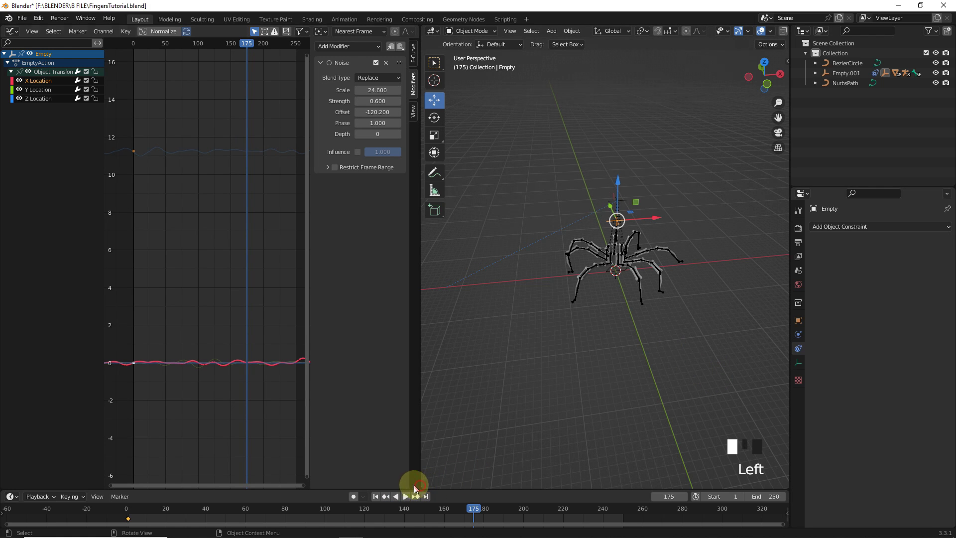
left_click_drag(422, 486, 399, 479)
left_click(393, 479)
left_click(384, 496)
left_click(379, 496)
left_click(472, 344)
key("space")
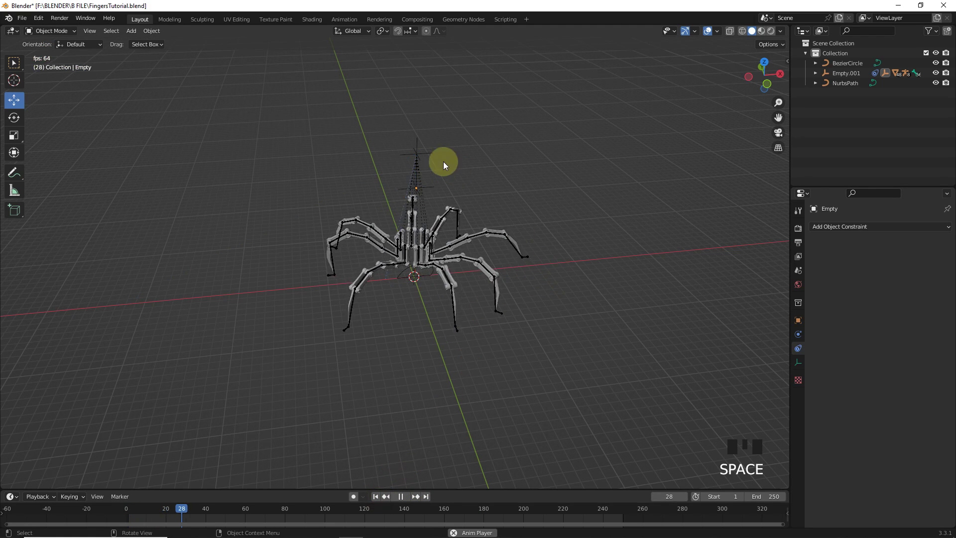
Re-enable the Follow Path constraint on Empty.001, play the animation to check it, and return to frame 1.
left_click(430, 155)
left_click(912, 243)
left_click(540, 264)
middle_click_drag(406, 334, 623, 289, "shift")
key("space")
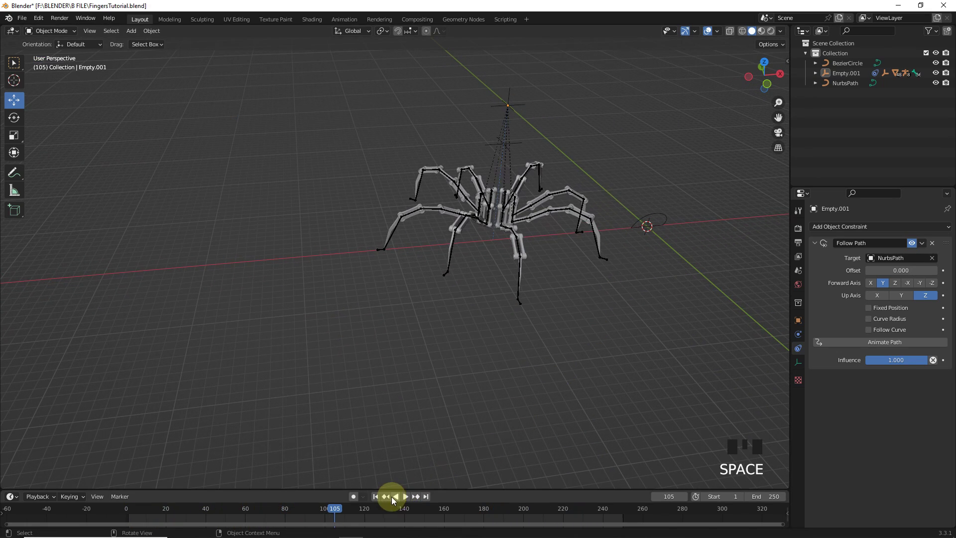
left_click(376, 496)
Snap the 3D cursor to the lower empty, add a cube there, scale it up, and raise it above the empties.
middle_click_drag(689, 253, 397, 341, "shift")
triple_click(387, 230)
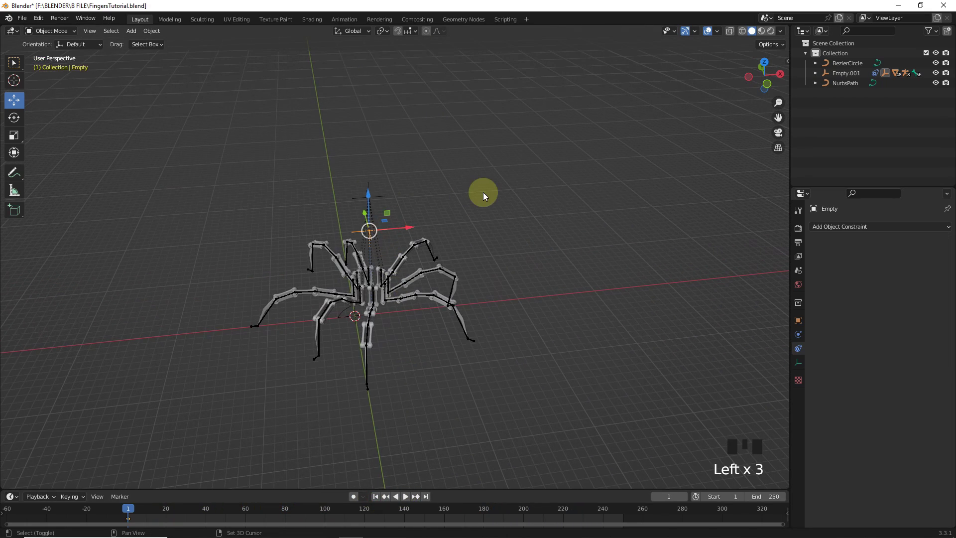
key("shift+s")
left_click(474, 260)
key("shift+a")
mouse_move(480, 162)
left_click(540, 168)
key("s")
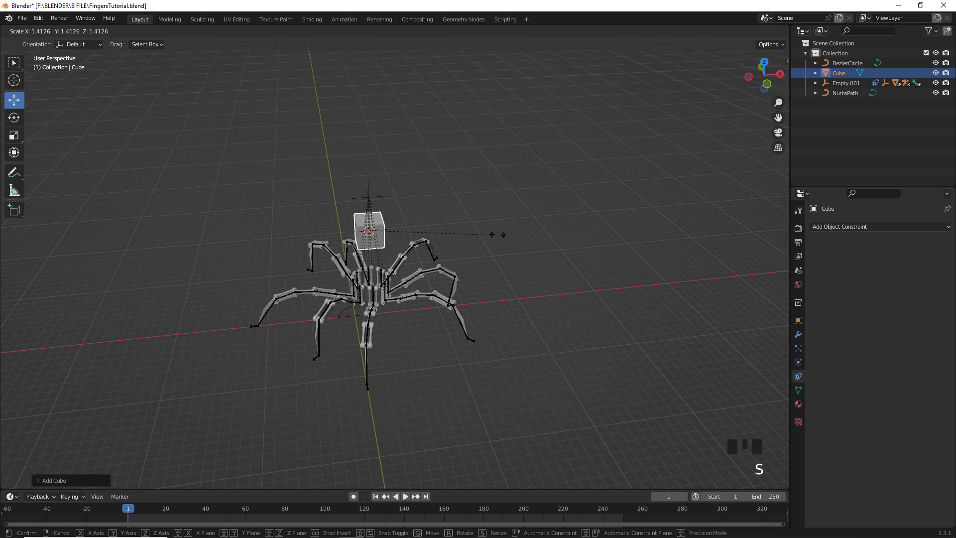
left_click(631, 239)
left_click_drag(370, 186, 369, 119)
Parent the cube to the lower empty with Keep Transform, lower the cube toward the body, and play the animation.
middle_click_drag(376, 235, 384, 219)
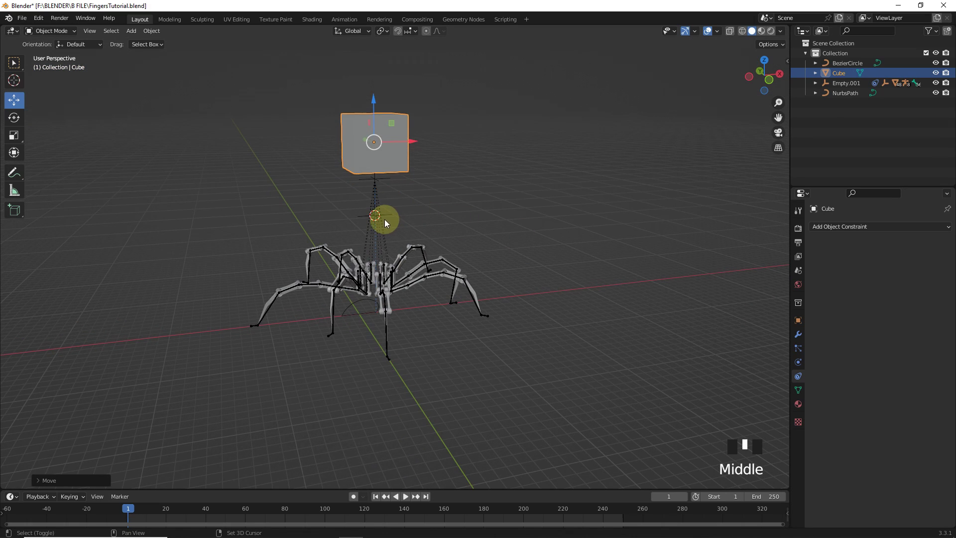
left_click(388, 216, "shift")
key("ctrl+p")
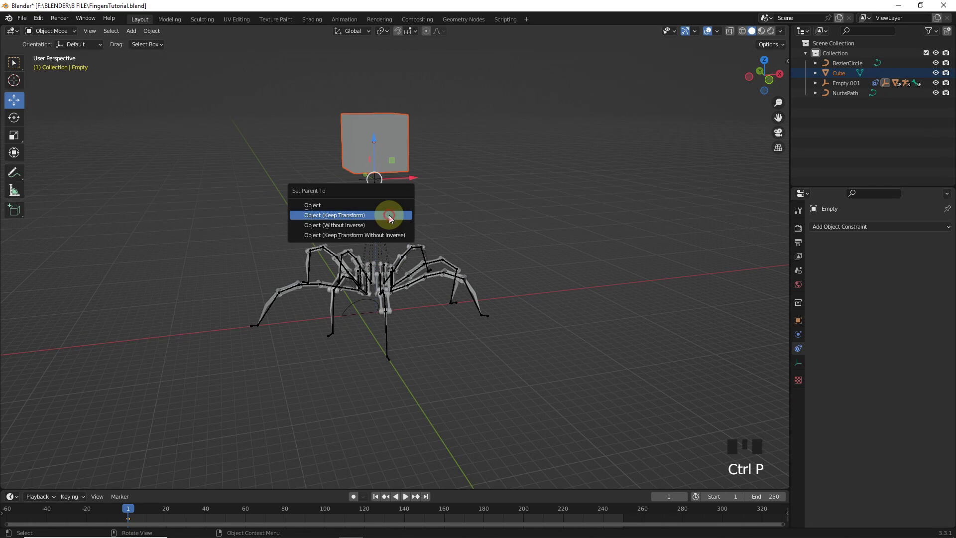
left_click(390, 214)
left_click_drag(391, 122, 371, 157)
key("space")
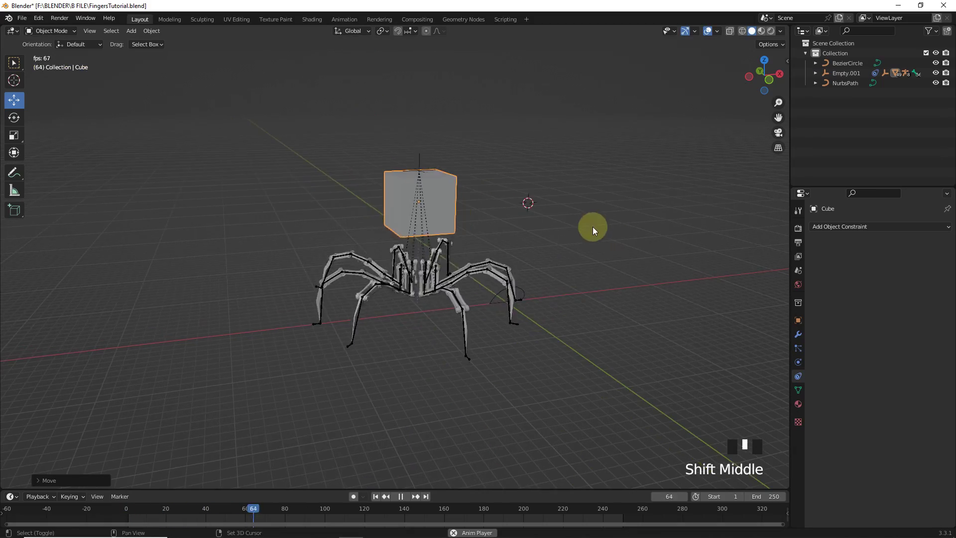